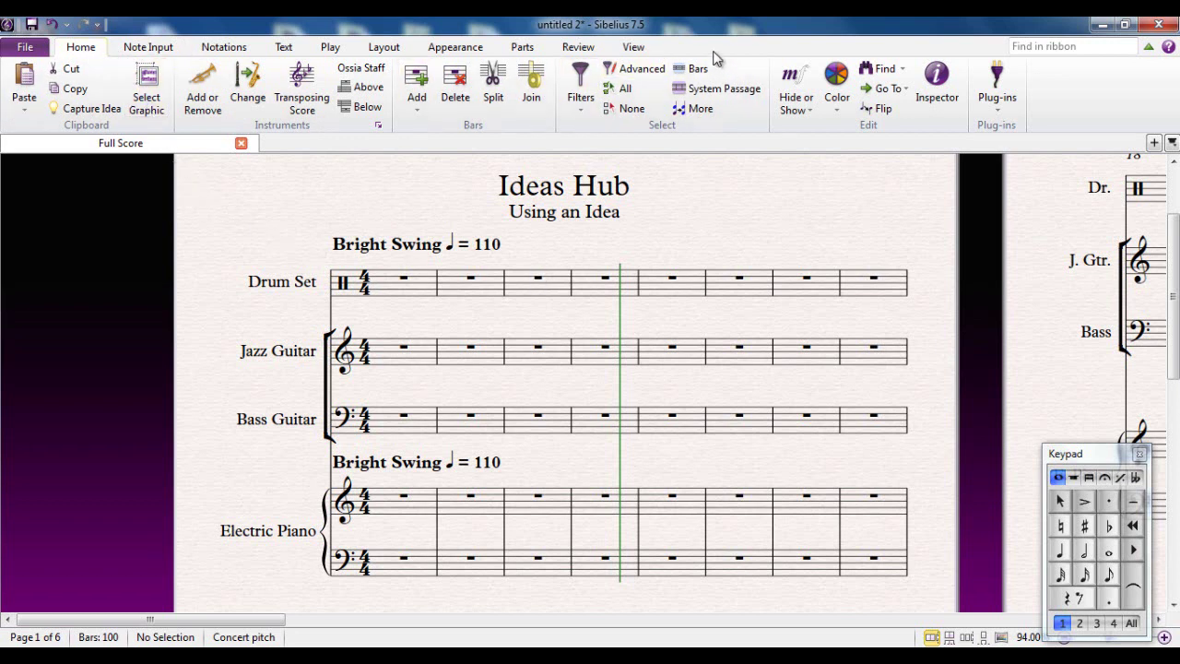
Step: Show the Ideas panel from the View Panels list and shift the score left beside it
click(636, 48)
click(1049, 90)
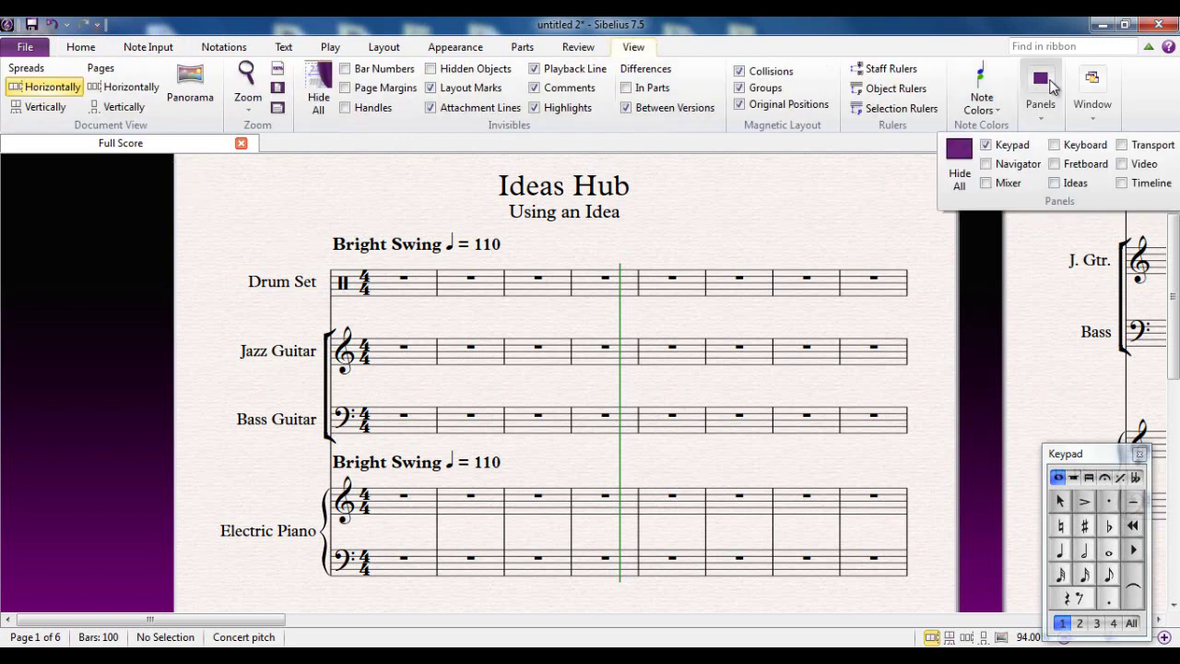
click(1055, 184)
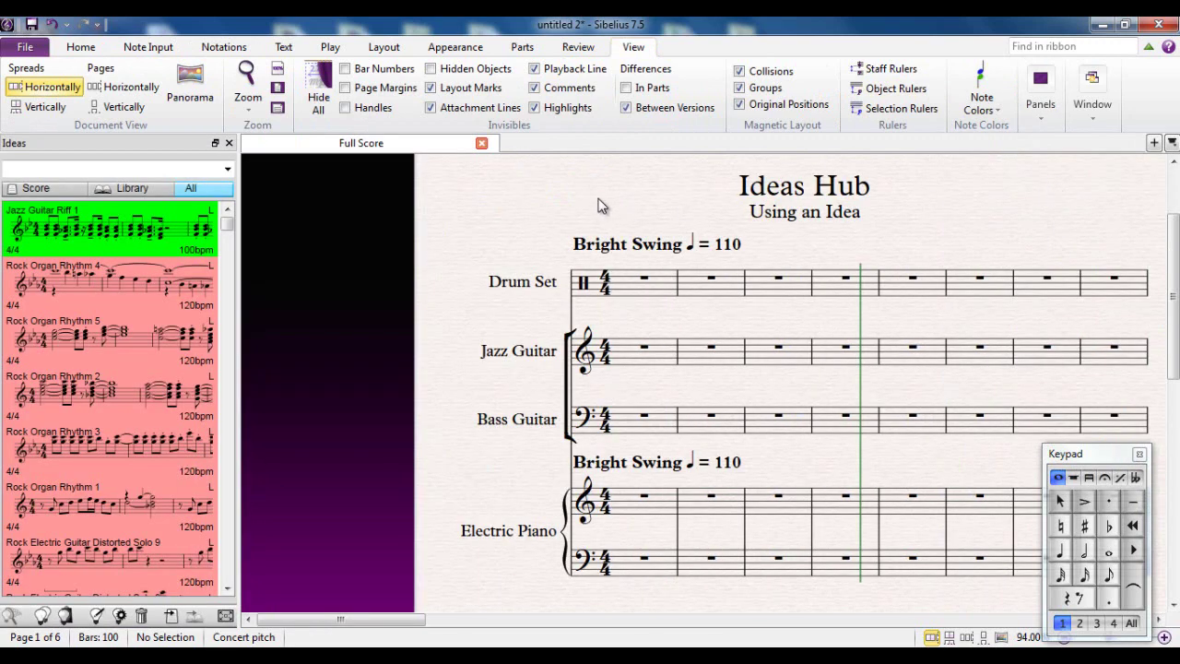
drag(566, 205, 446, 208)
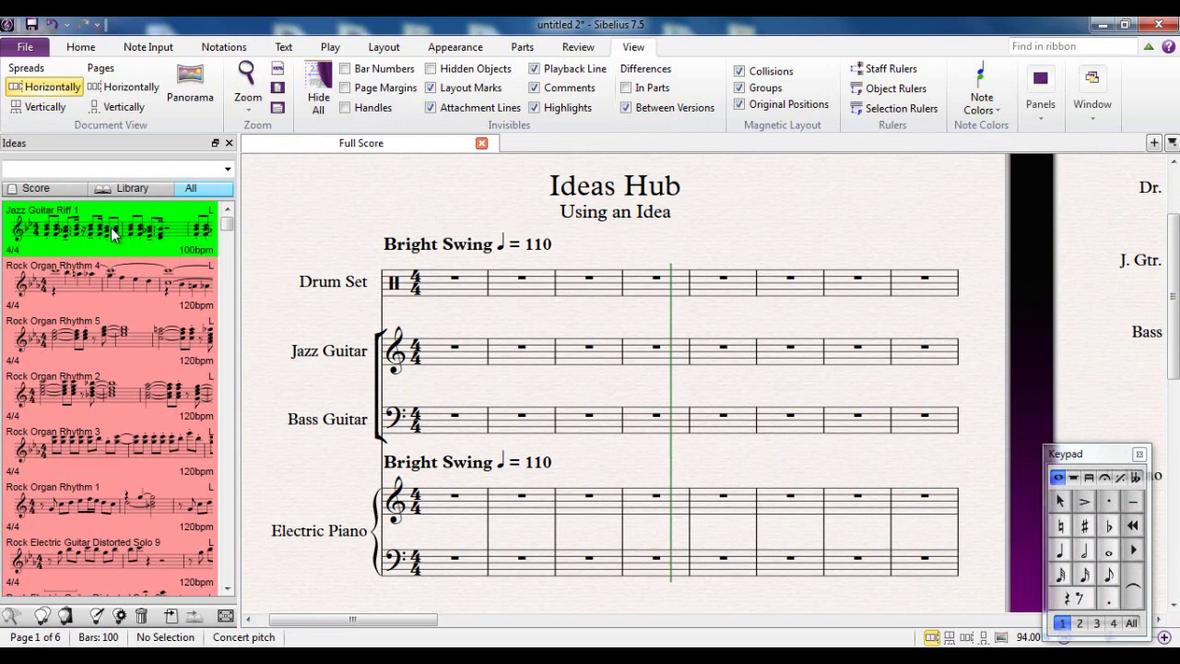
mouse_move(105, 245)
Step: Add a B-flat major key signature at the start of the score
key(k)
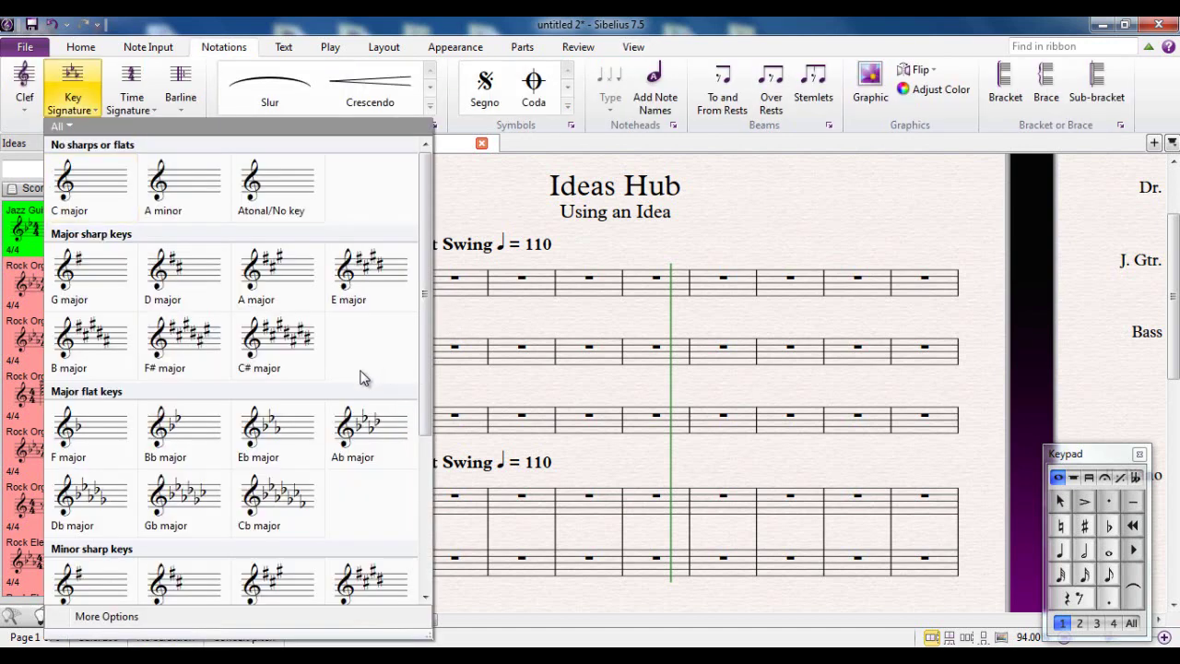
key(Escape)
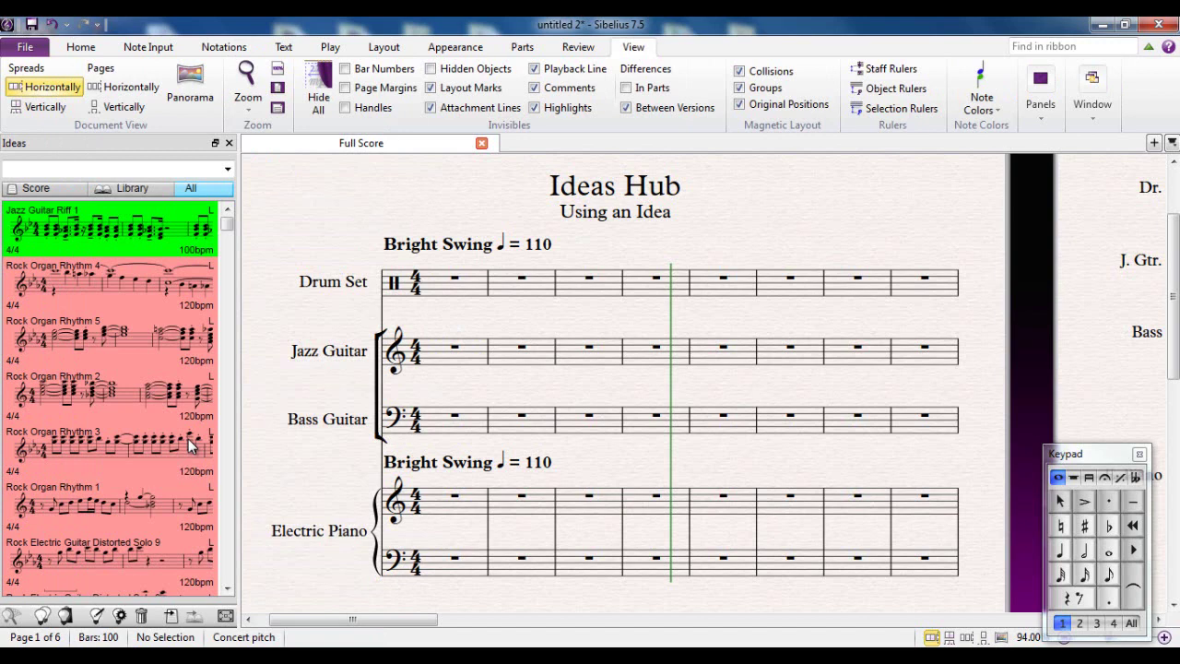
click(417, 300)
Step: Move the Bright Swing tempo marking further left
drag(279, 368, 265, 338)
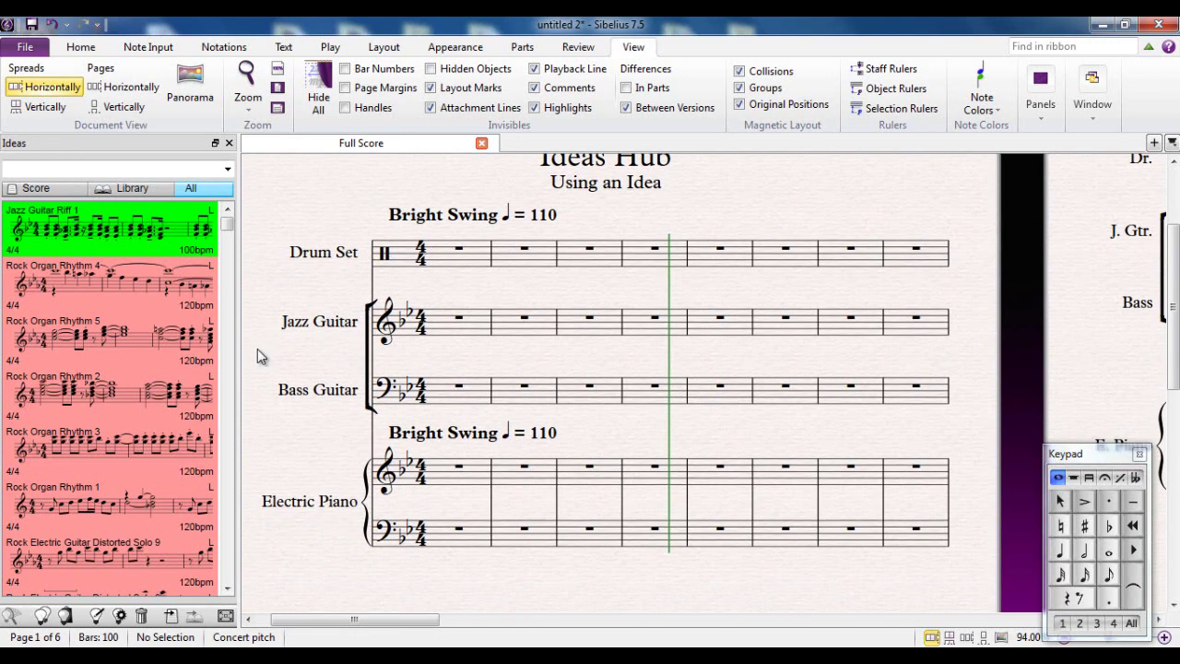
click(472, 221)
drag(471, 221, 413, 222)
click(388, 179)
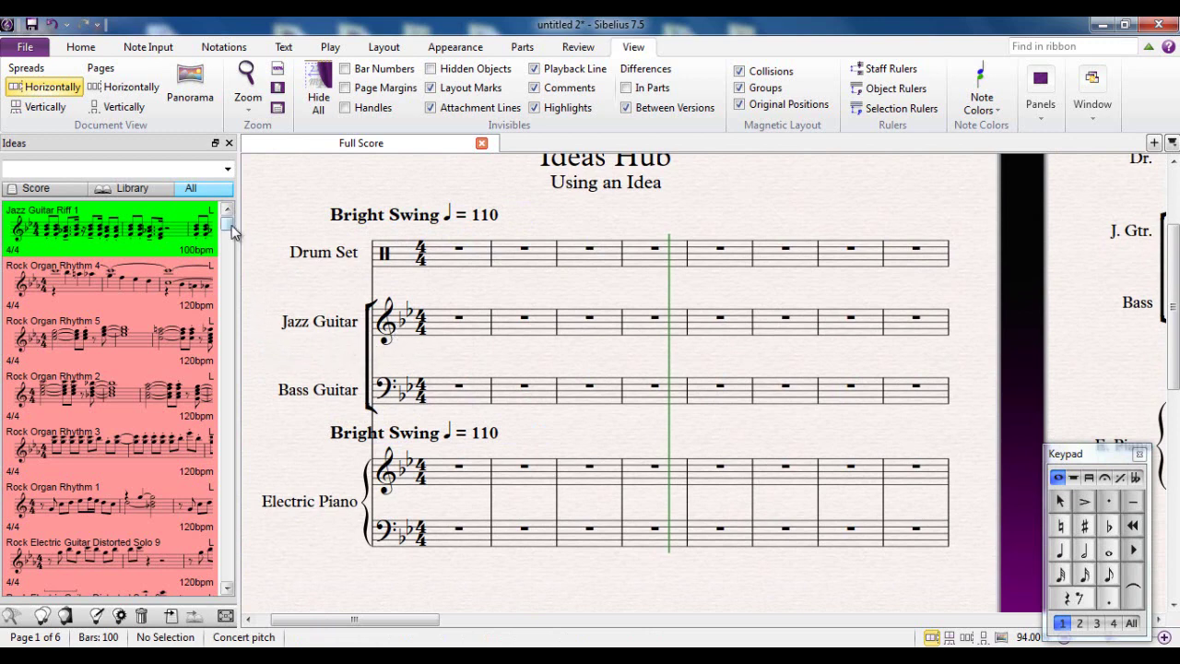
mouse_move(227, 225)
mouse_down()
mouse_move(220, 491)
mouse_move(226, 276)
mouse_move(244, 232)
mouse_up()
drag(227, 224, 225, 293)
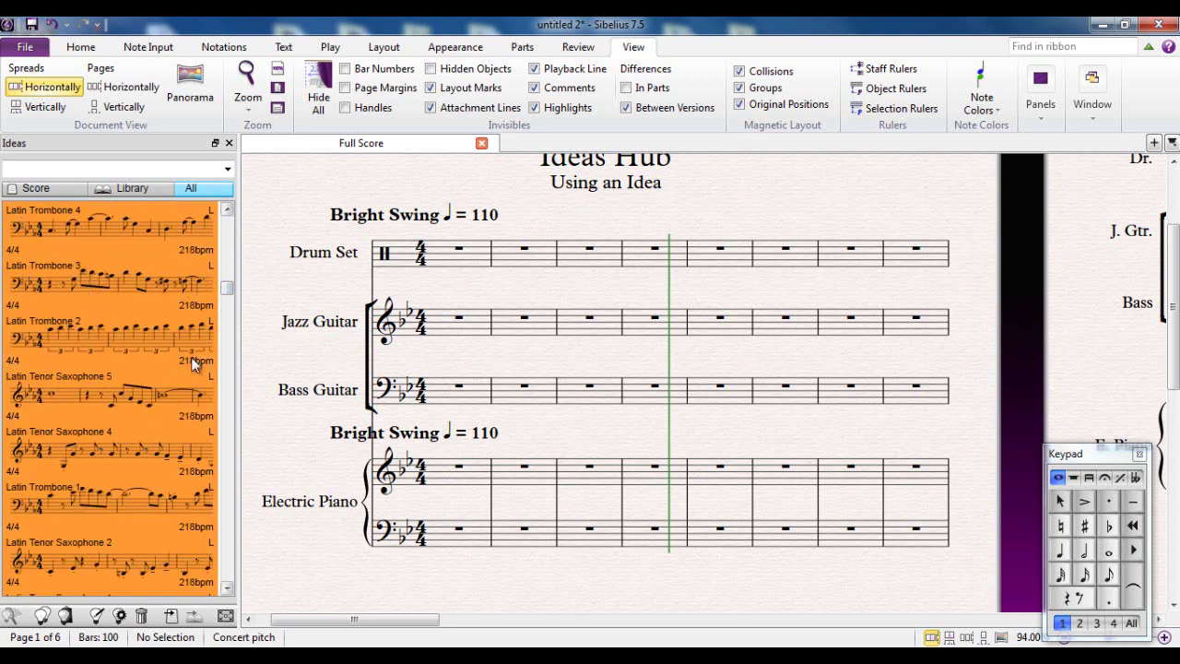
click(69, 394)
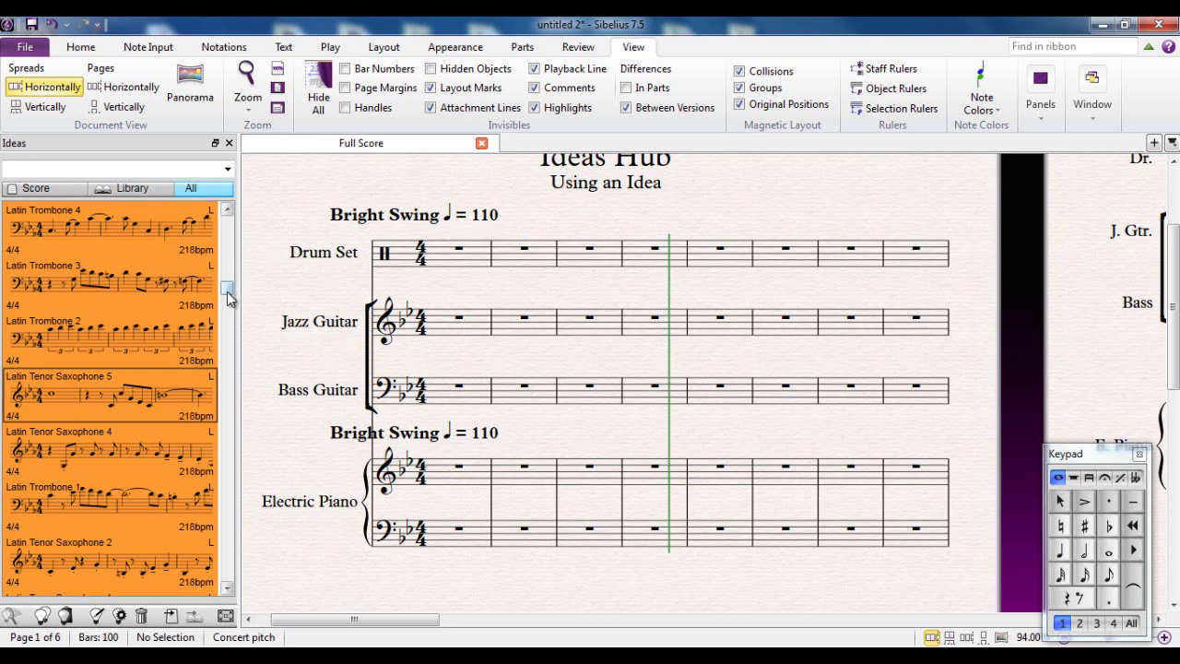
drag(227, 295, 235, 227)
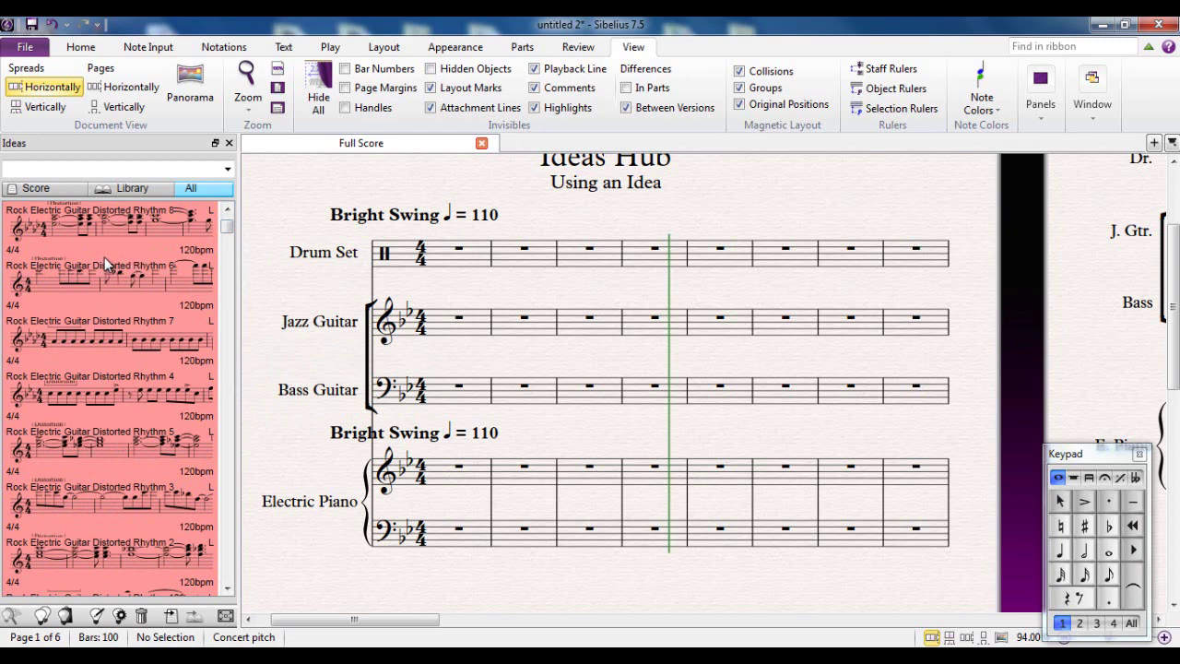
drag(228, 226, 228, 268)
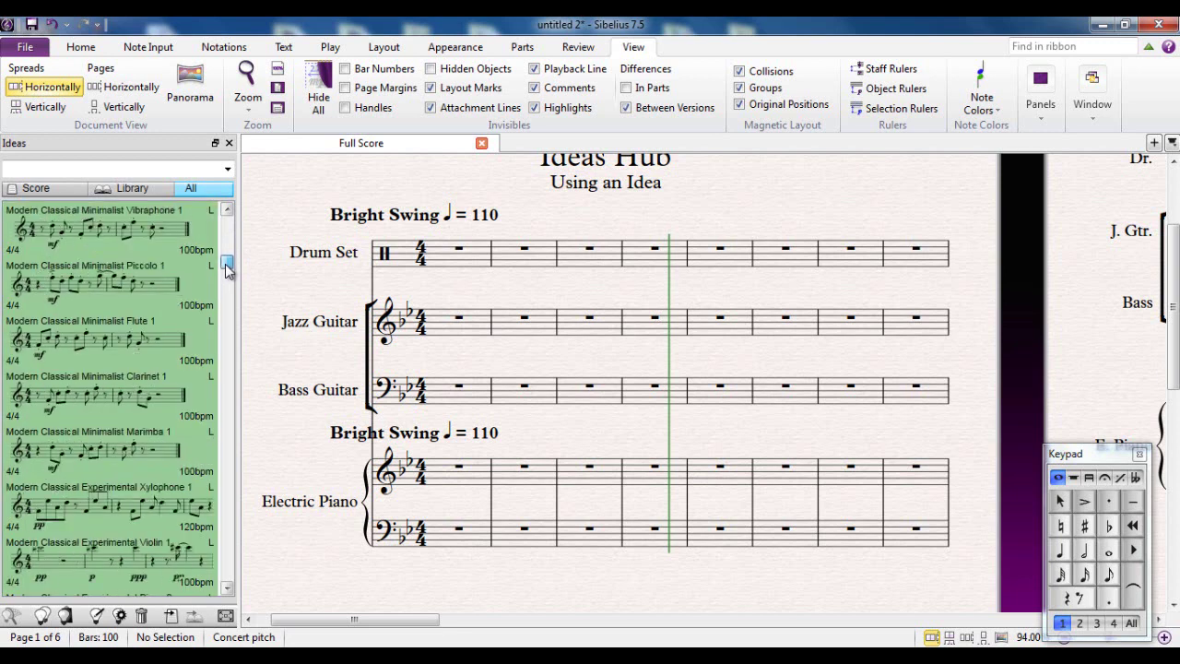
drag(228, 267, 228, 512)
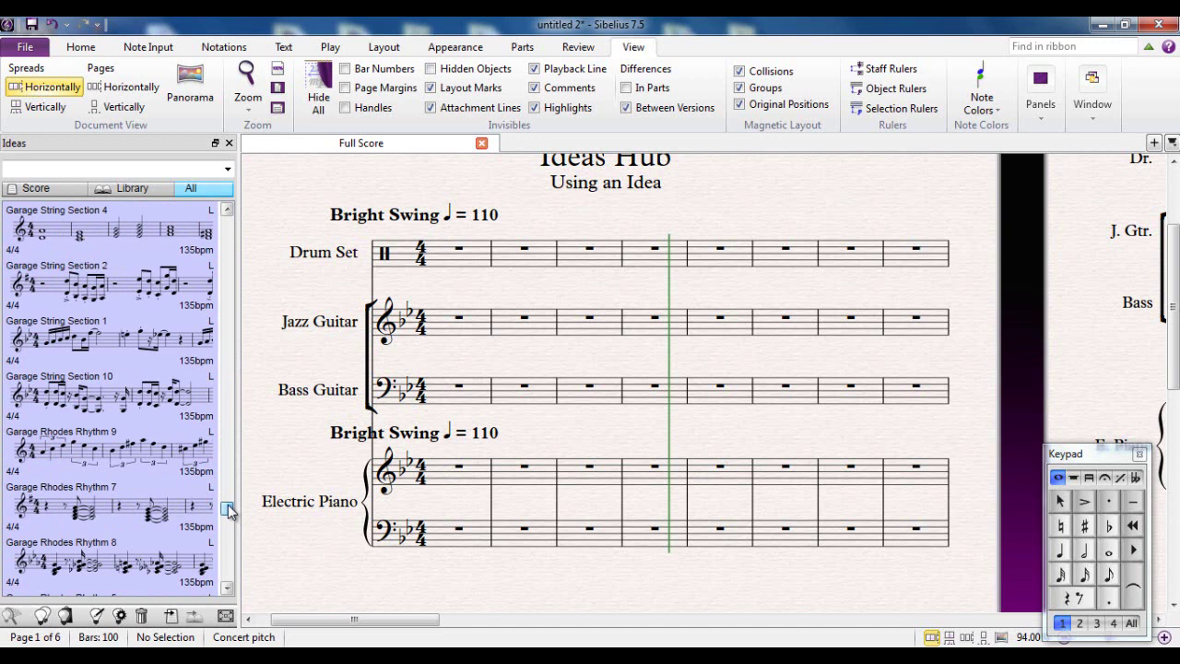
drag(228, 513, 230, 321)
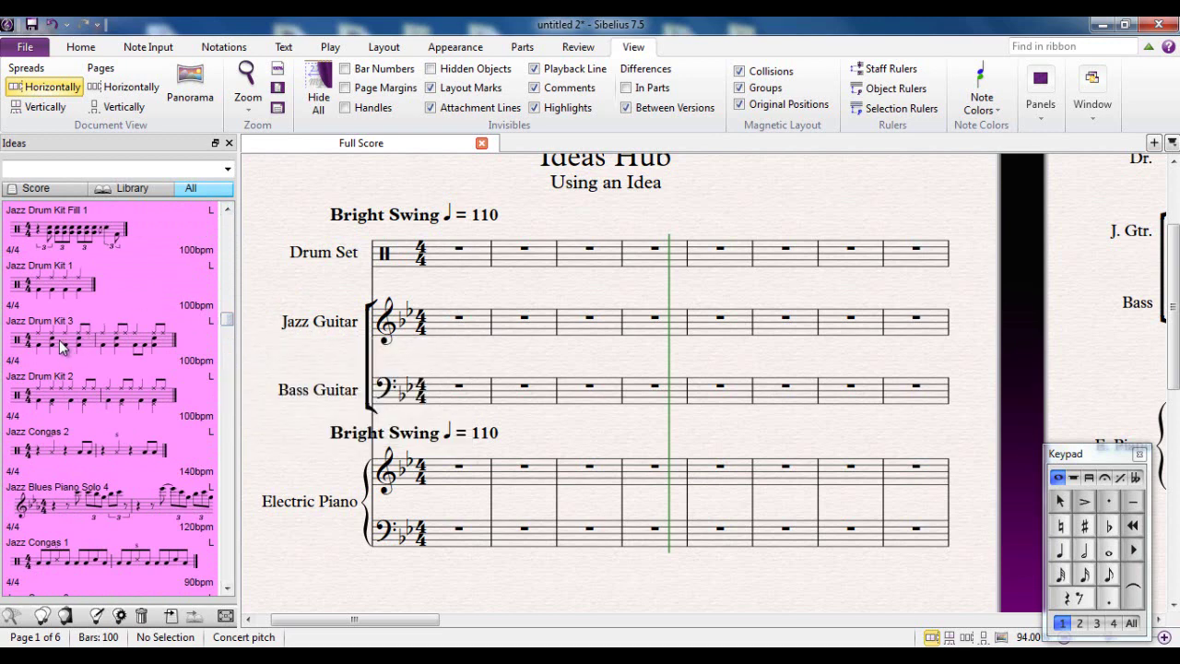
Step: Select the Jazz Drum Kit 3 idea in the Ideas panel
mouse_move(60, 345)
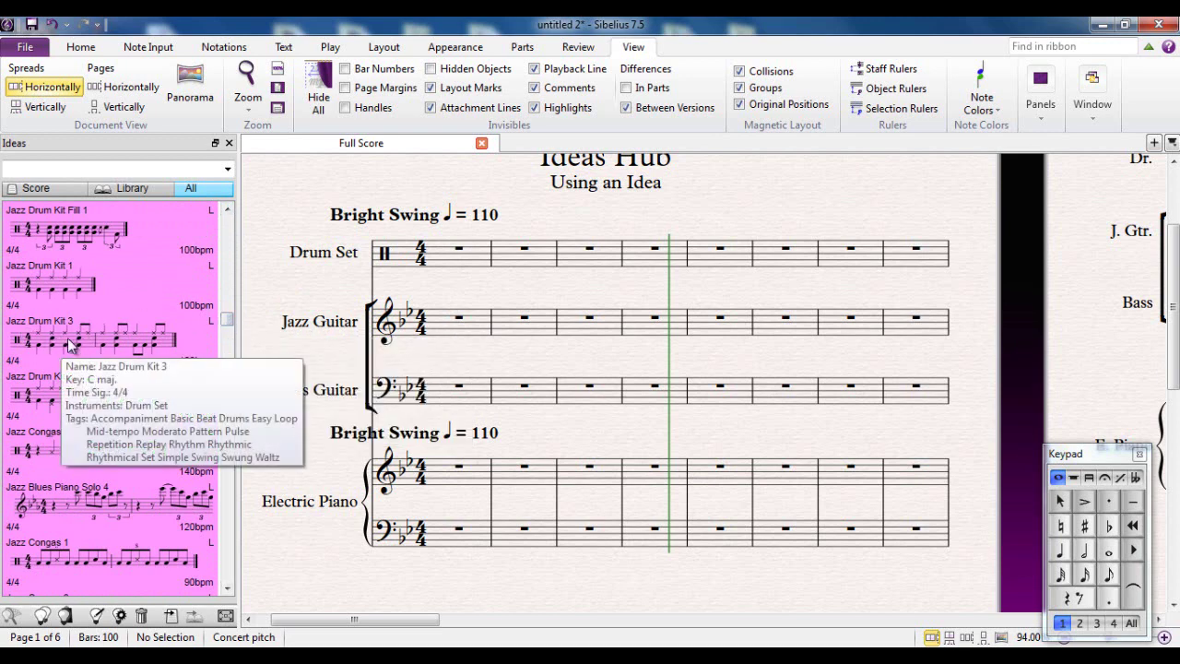
click(59, 345)
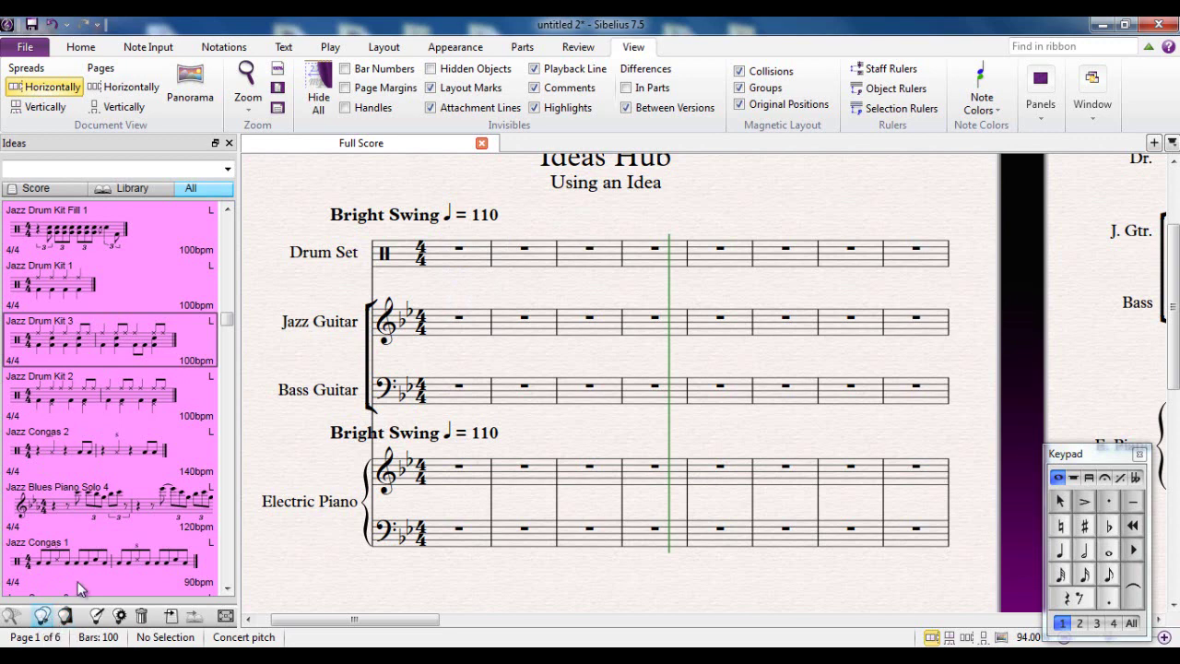
Step: Paste Jazz Drum Kit 3 into Drum Set bar 1 onward, then clear the selection
click(450, 261)
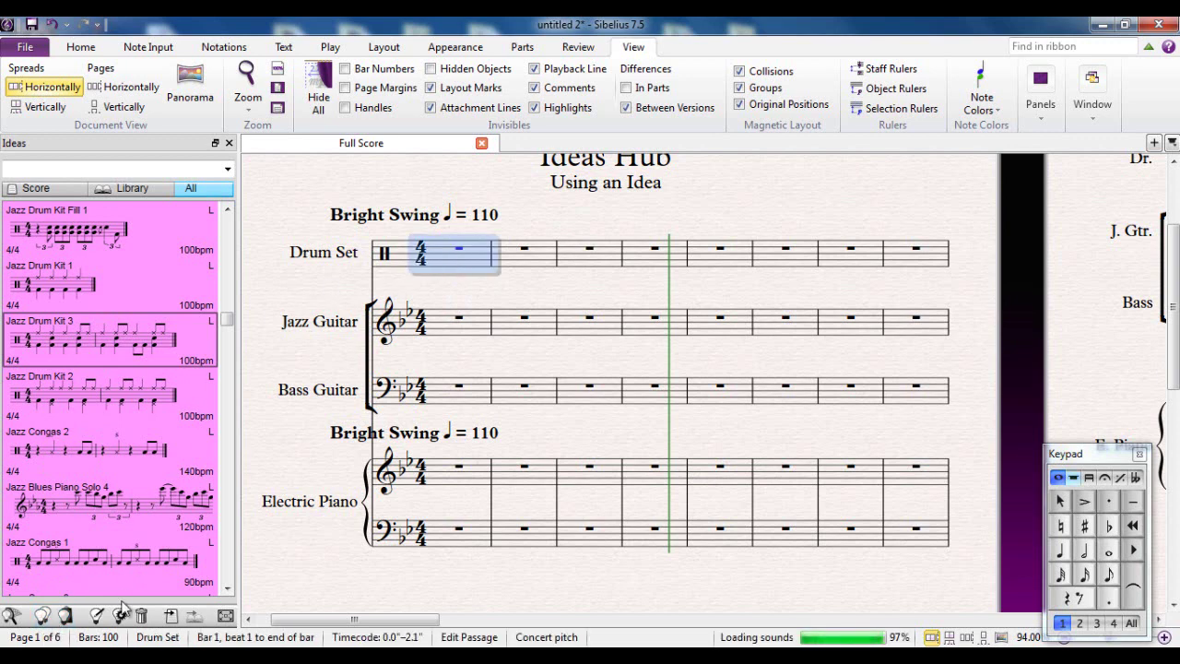
click(66, 620)
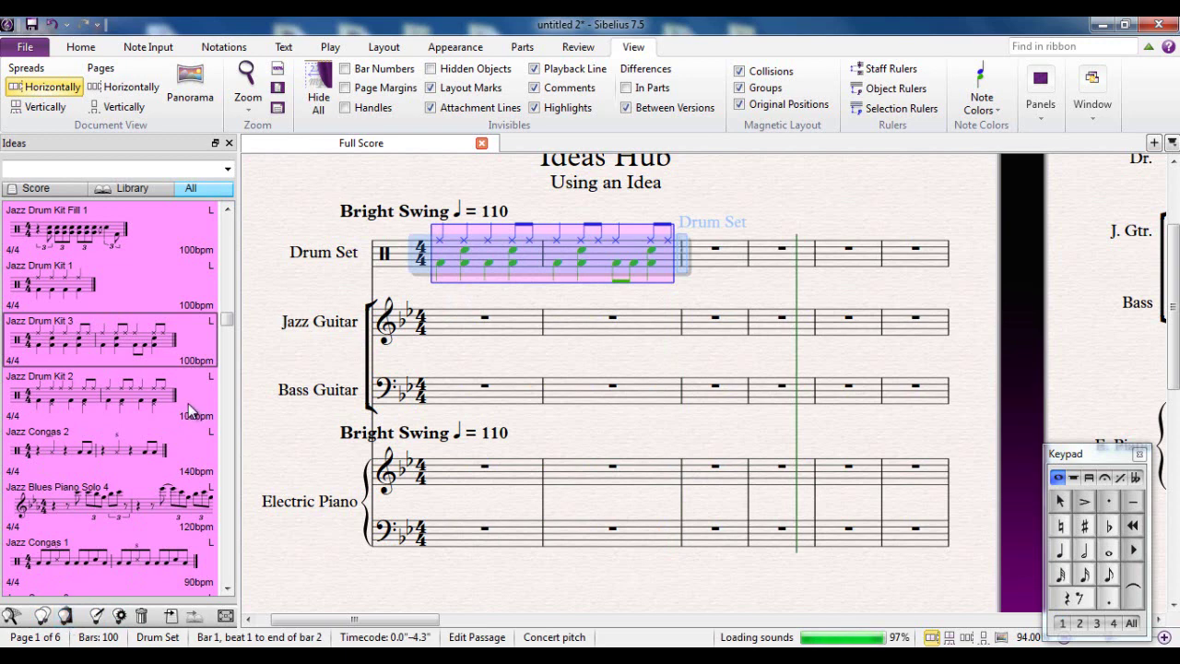
click(313, 279)
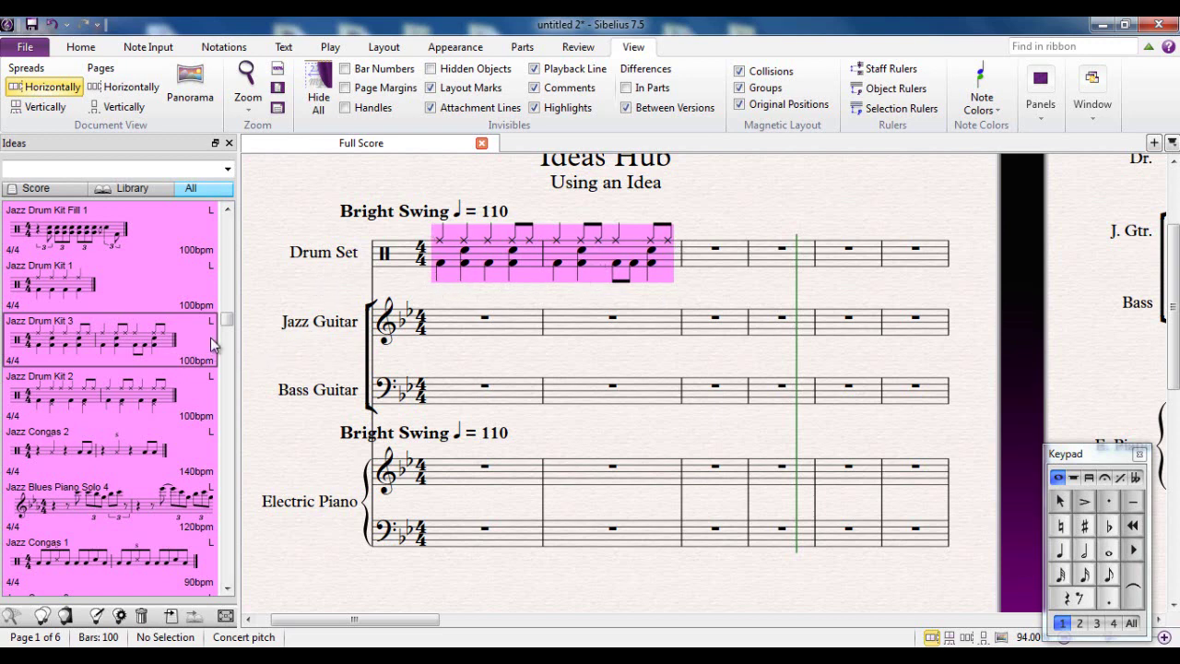
drag(226, 324, 227, 316)
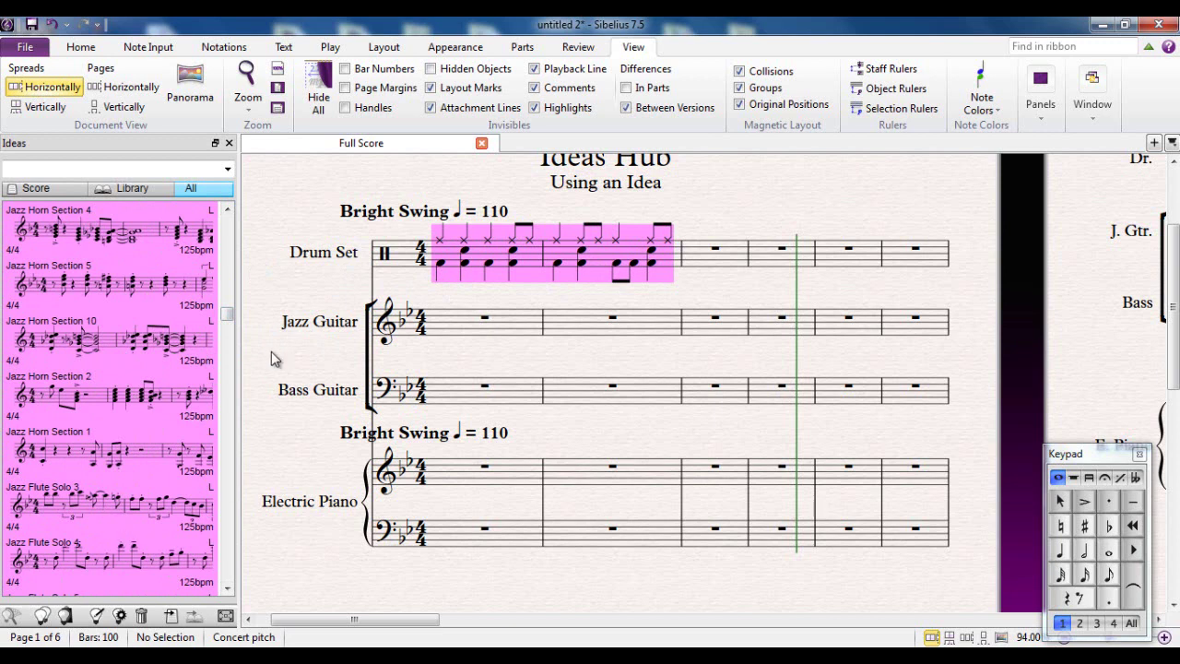
mouse_move(322, 282)
mouse_down()
mouse_move(270, 290)
mouse_move(312, 280)
mouse_up()
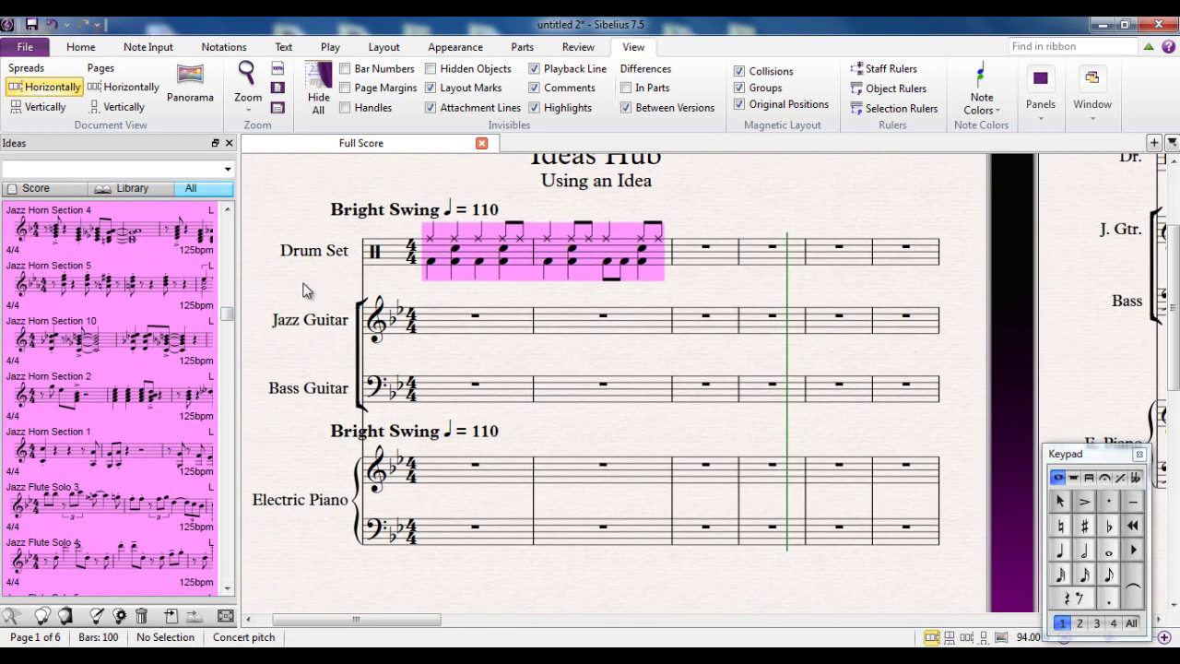
Step: Repeat the pasted drum pattern across Drum Set bars 3–10
click(521, 258)
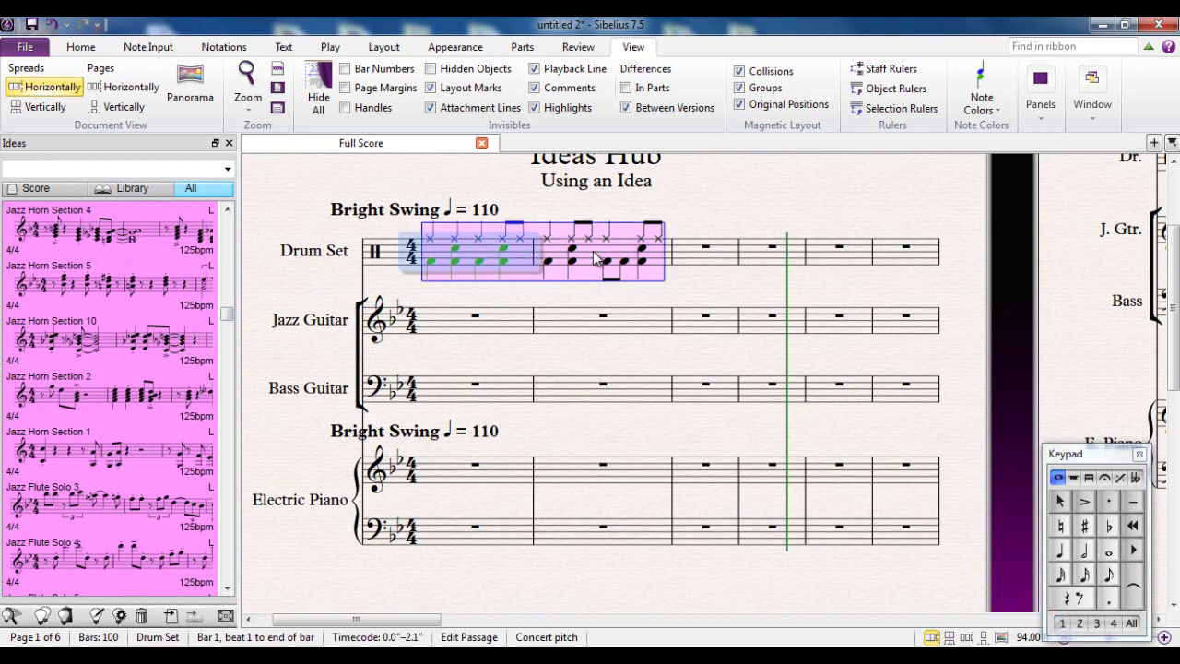
key(ctrl+v)
key(r)
key(r)
key(r)
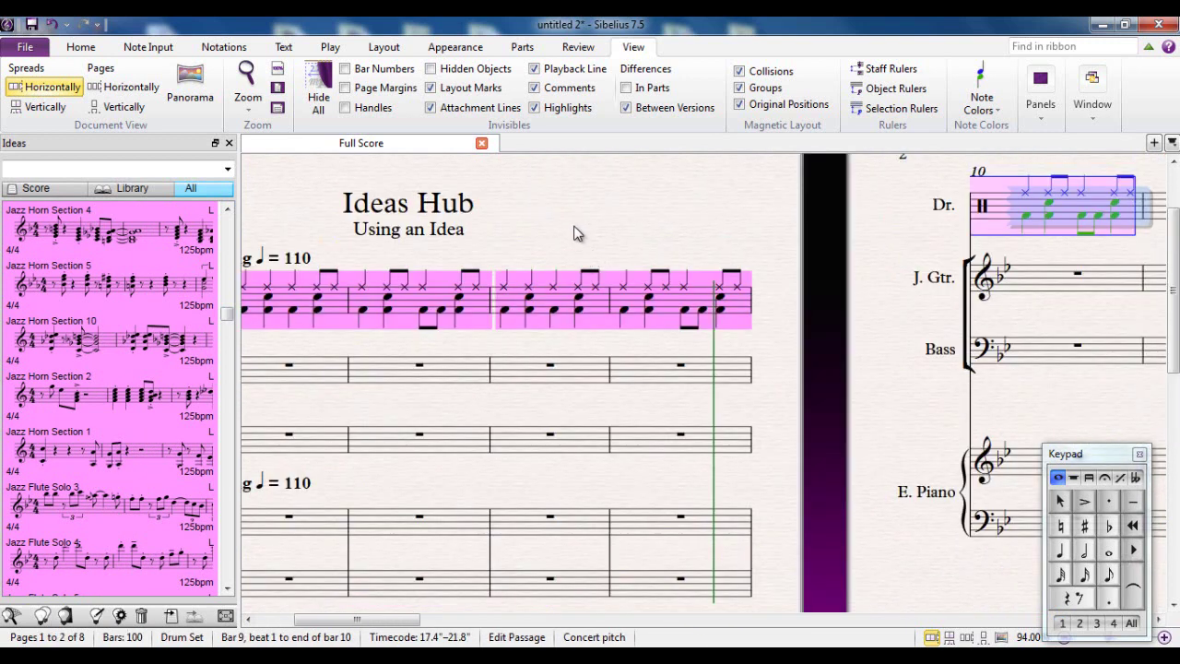
key(Escape)
Step: Play the score from bar 1, then stop playback and deselect
key(ctrl+Home)
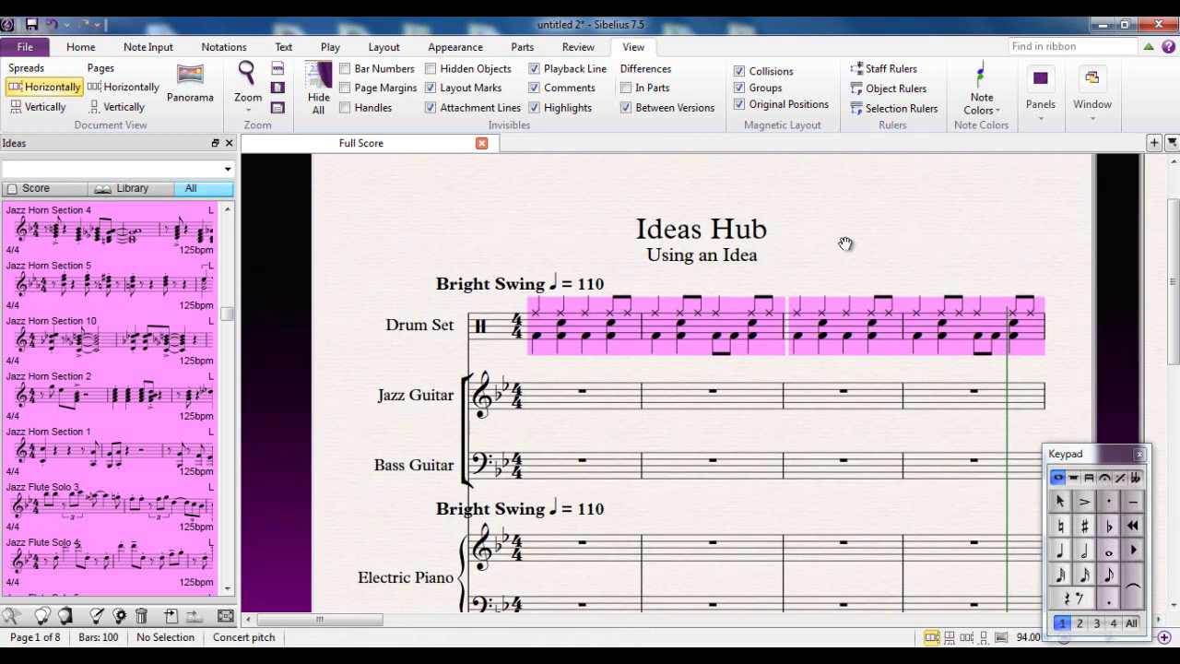
click(537, 338)
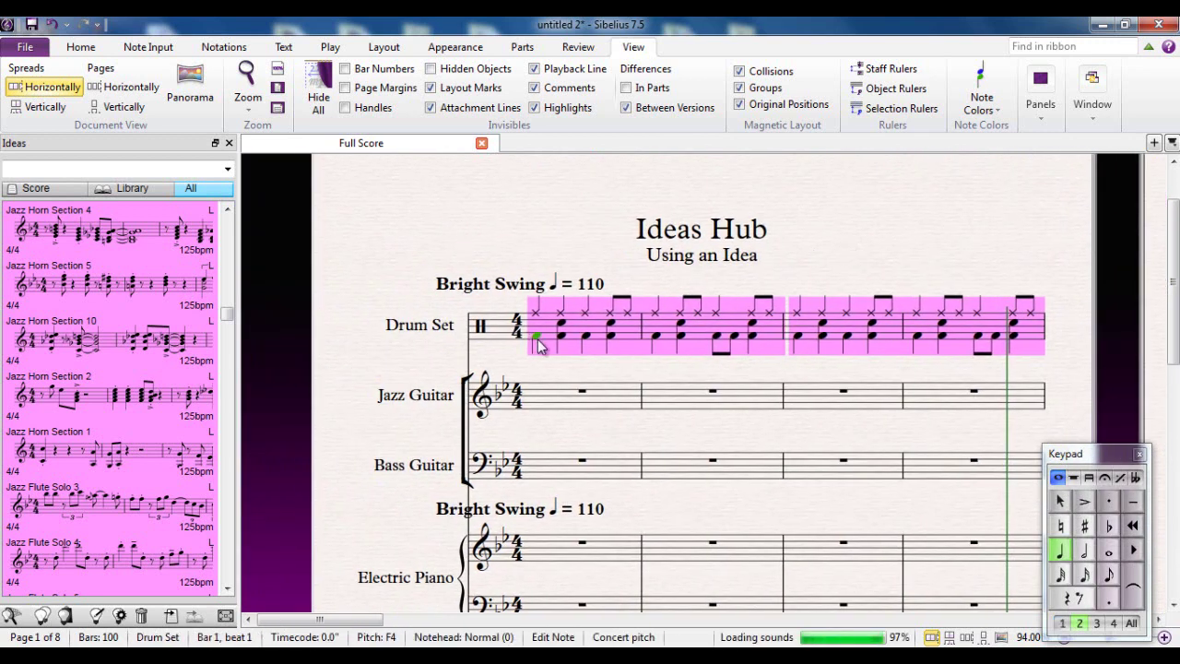
key(p)
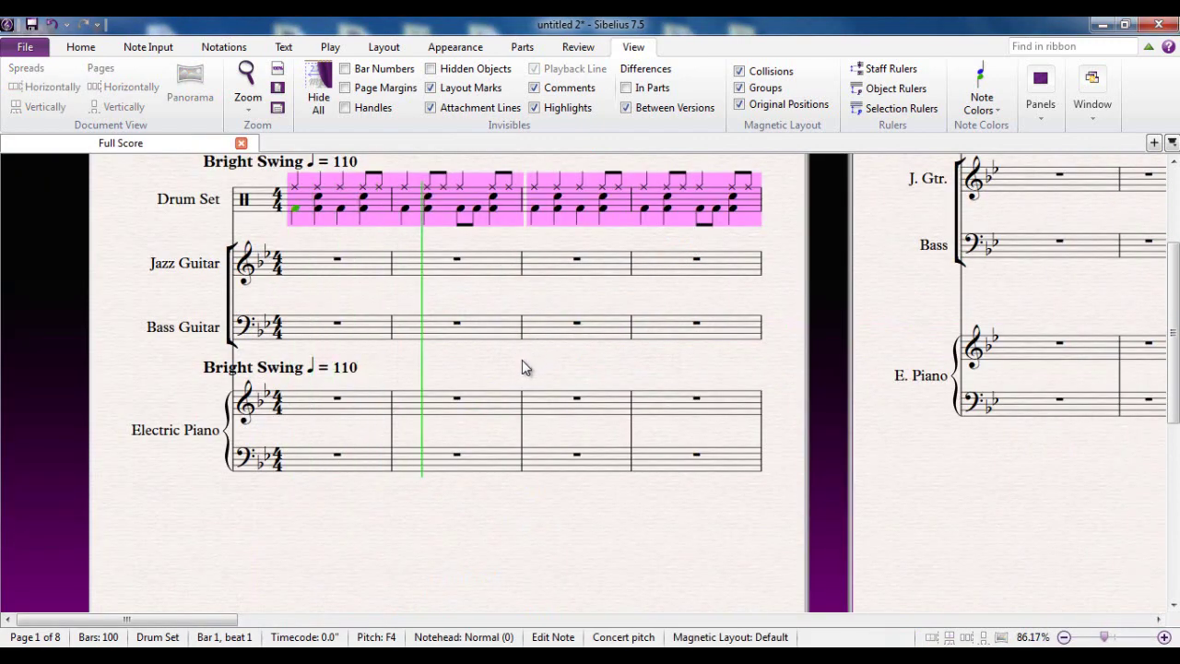
drag(521, 363, 556, 419)
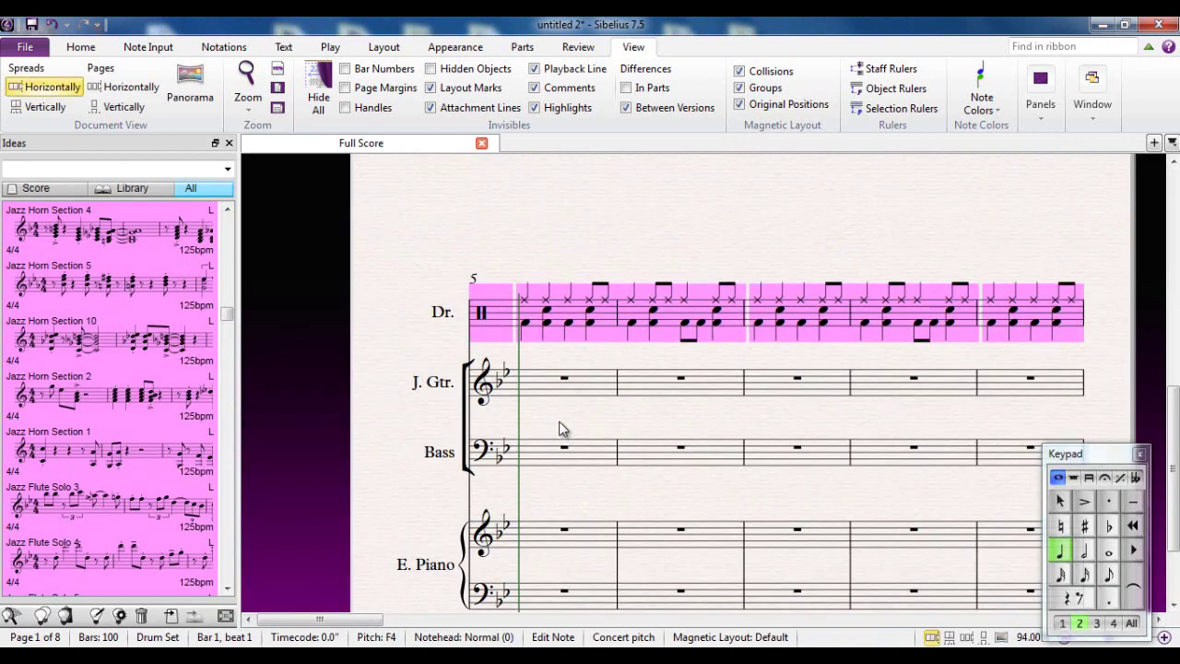
key(Escape)
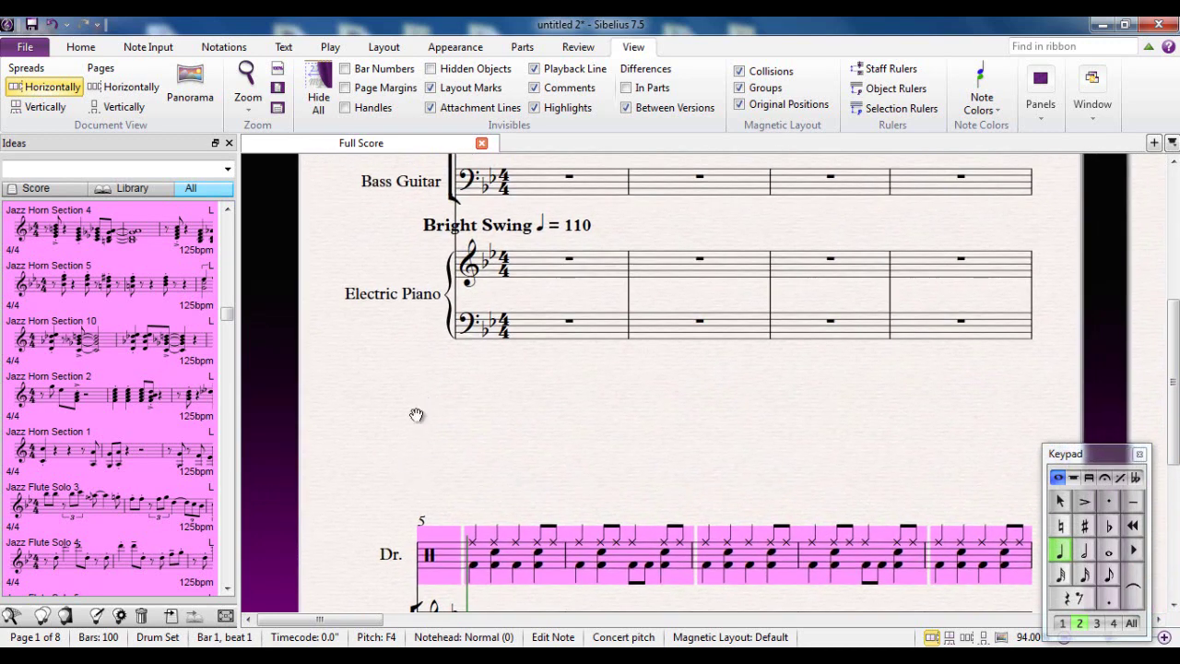
key(Escape)
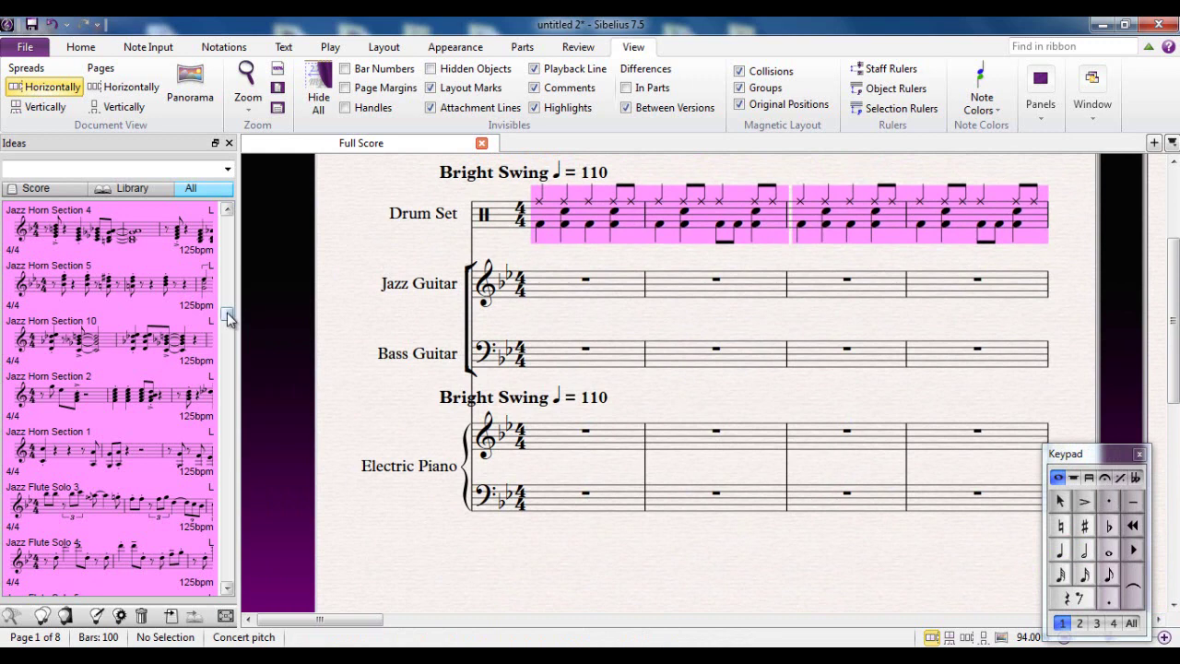
scroll(228, 317, up, 5)
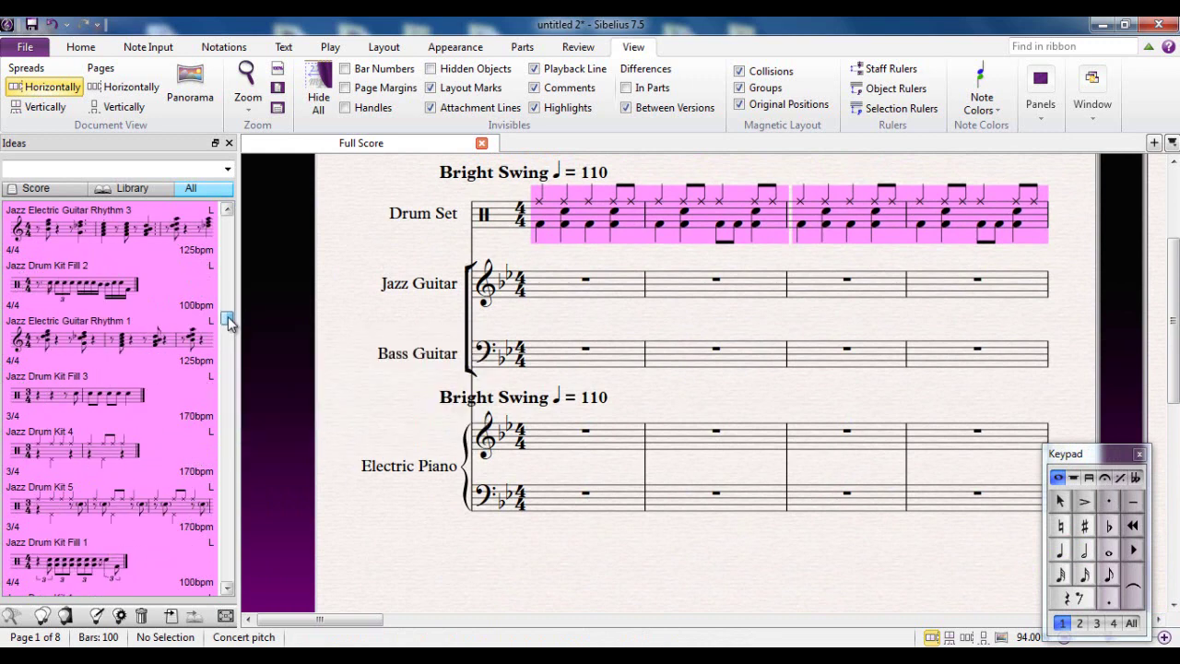
scroll(228, 317, up, 3)
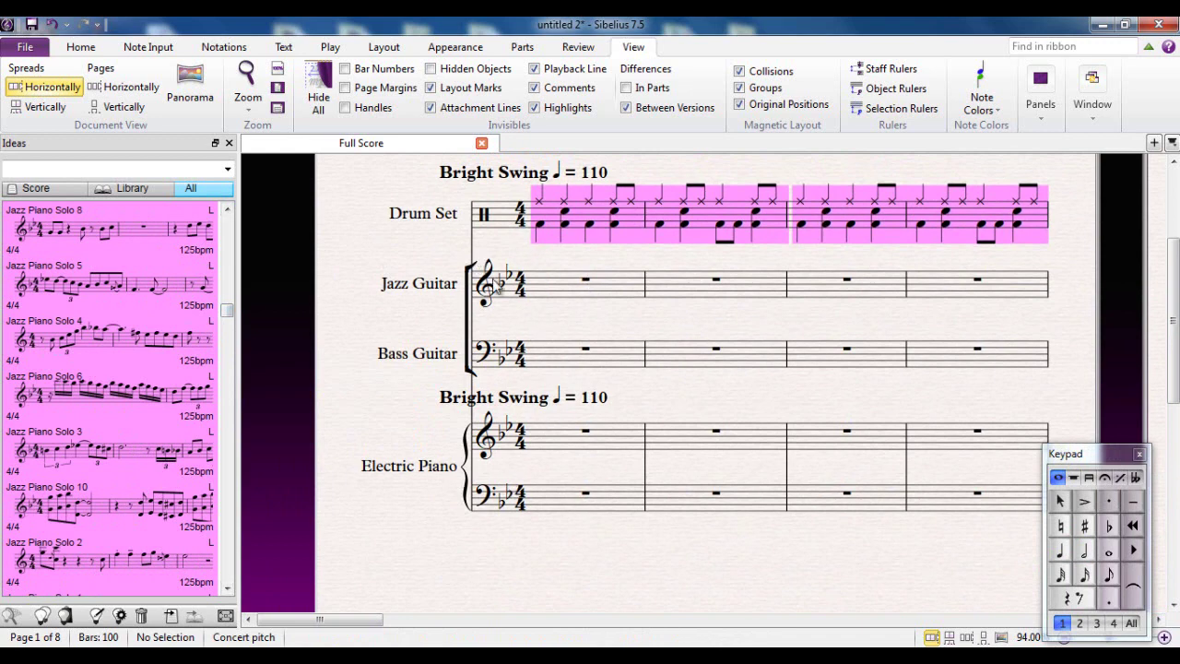
scroll(228, 321, down, 2)
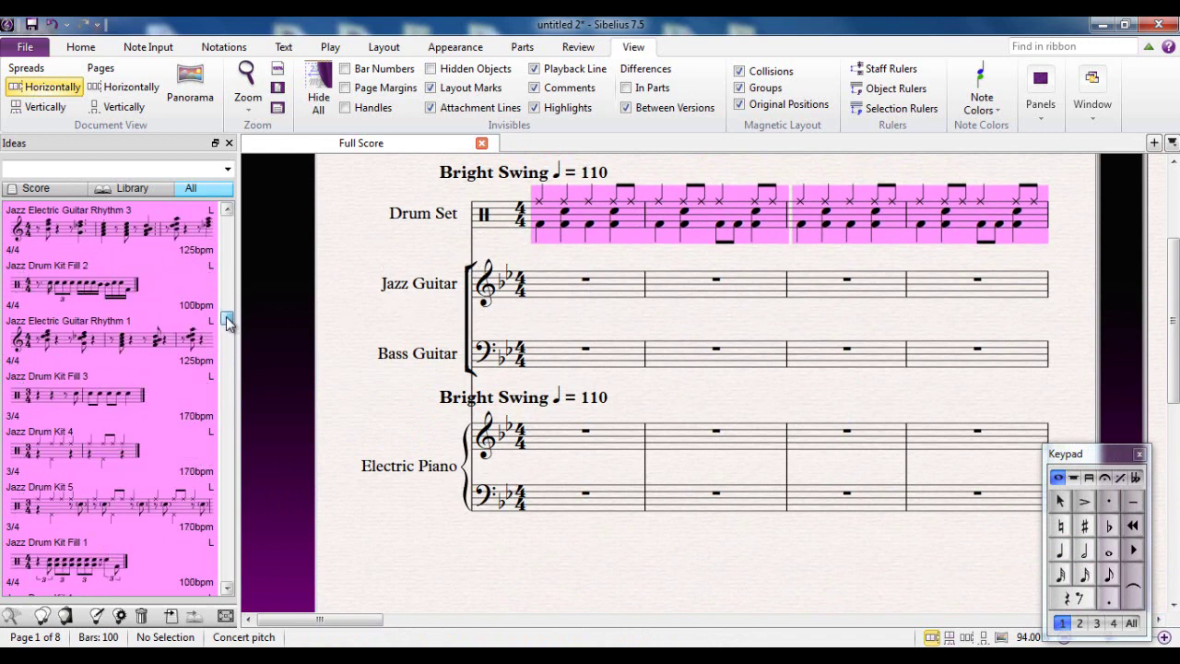
drag(227, 316, 227, 220)
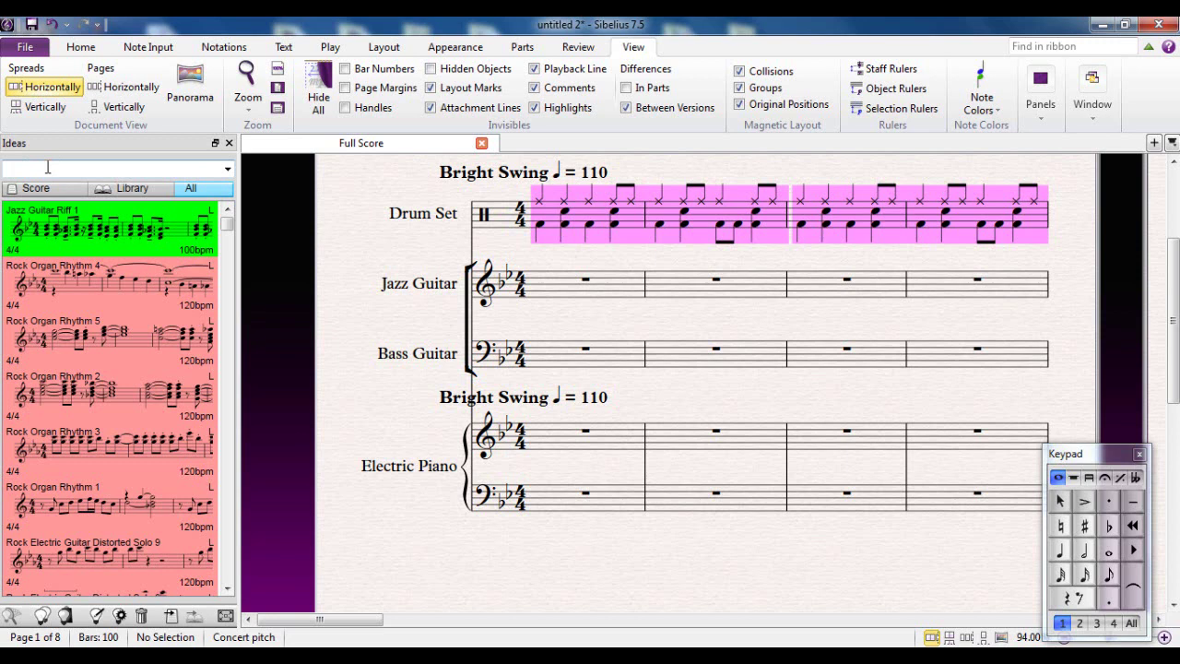
Step: Search the Ideas list for 'jazz', then 'guitar', then 'jazz guitar'
text(jazz)
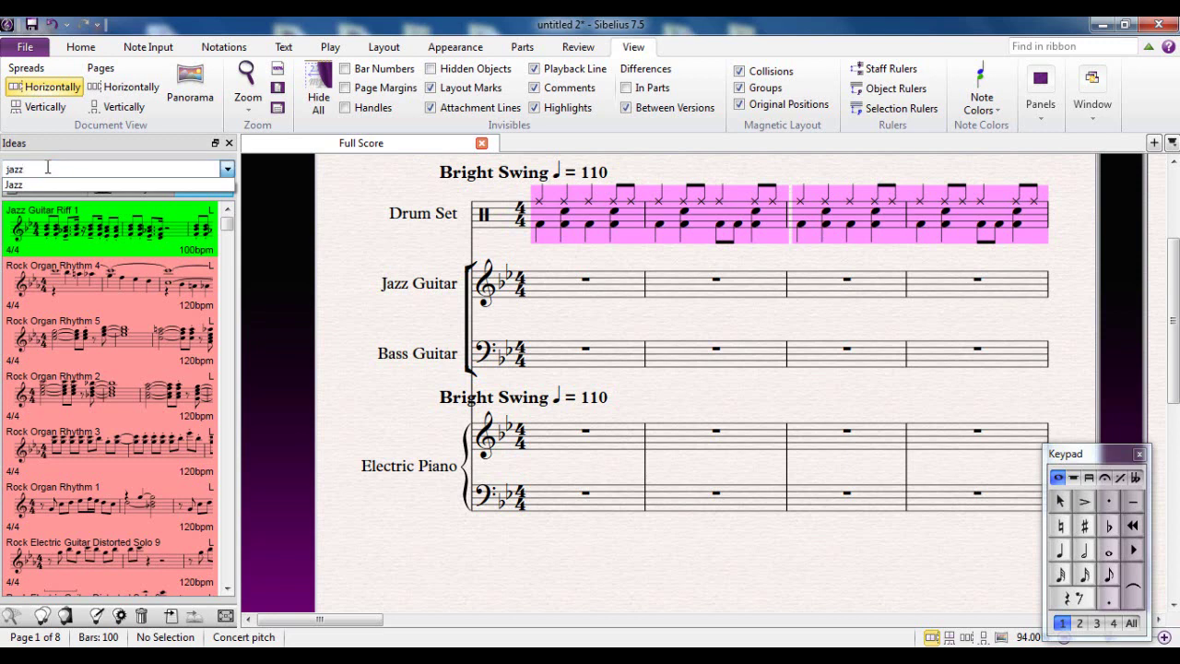
key(Return)
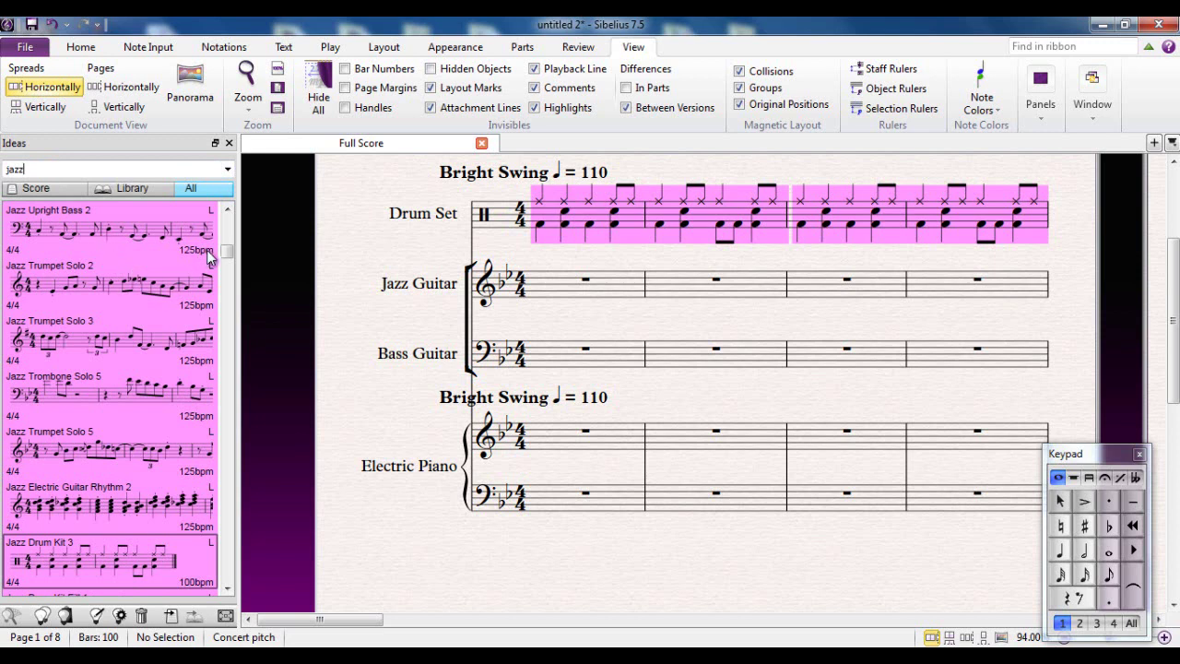
mouse_move(226, 257)
mouse_down()
mouse_move(226, 274)
mouse_move(228, 254)
mouse_up()
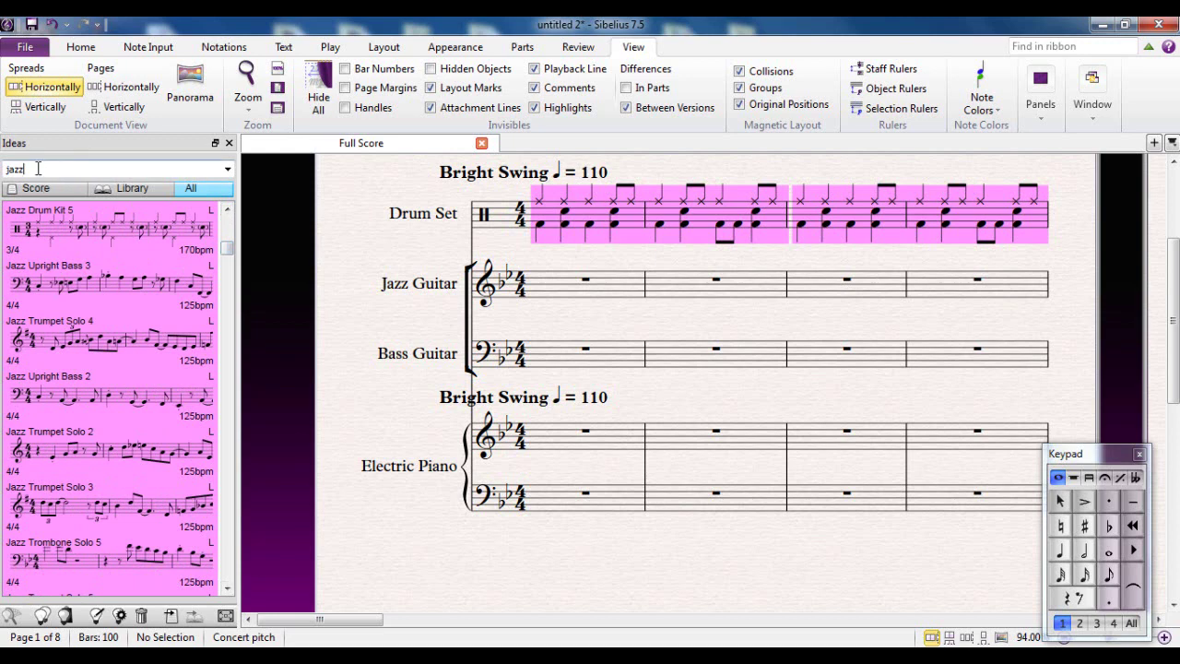
drag(38, 168, 3, 185)
text(guitar)
key(Return)
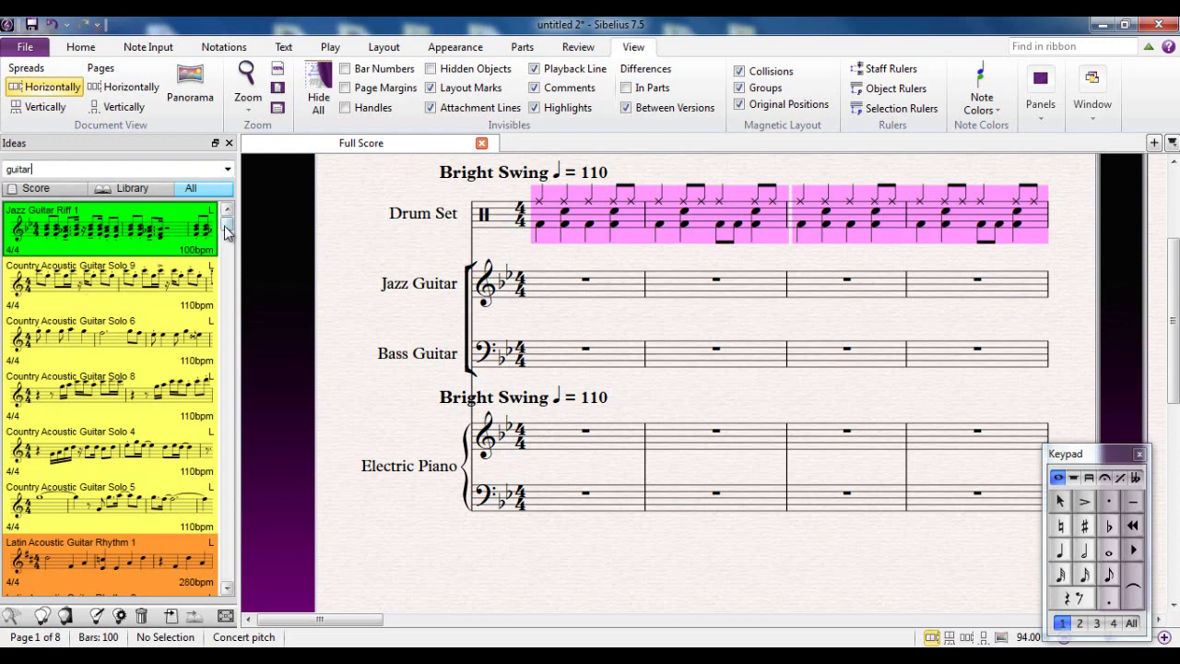
mouse_move(225, 222)
mouse_down()
mouse_move(226, 286)
mouse_move(224, 222)
mouse_up()
drag(51, 170, 4, 183)
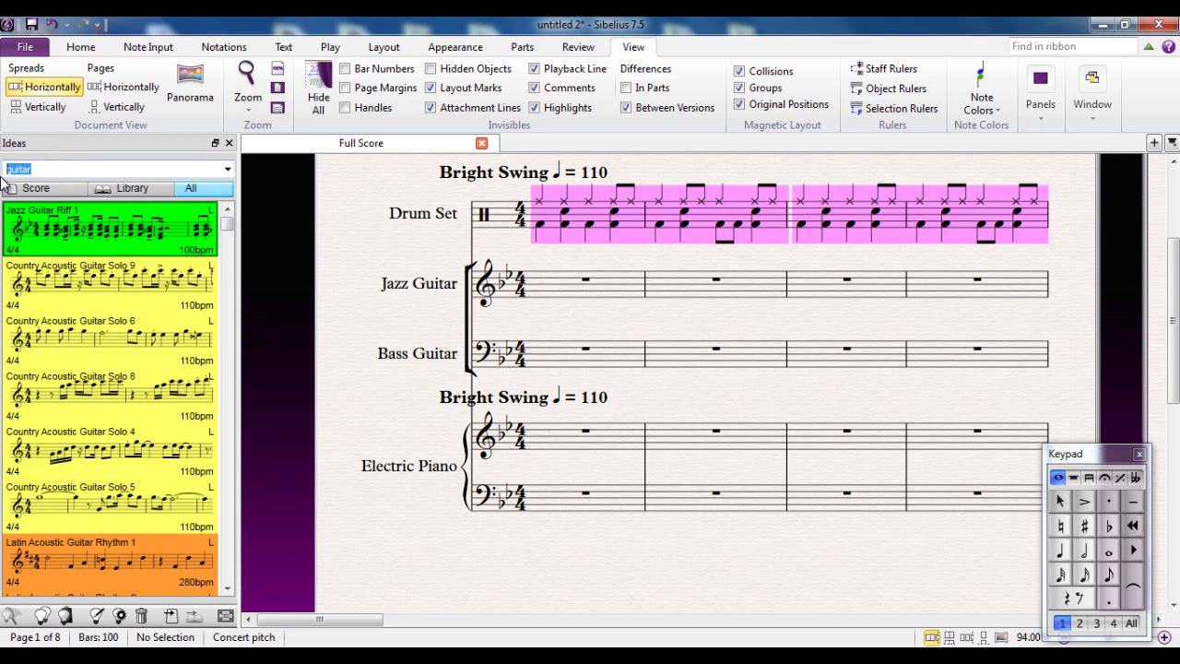
text(jazz guit)
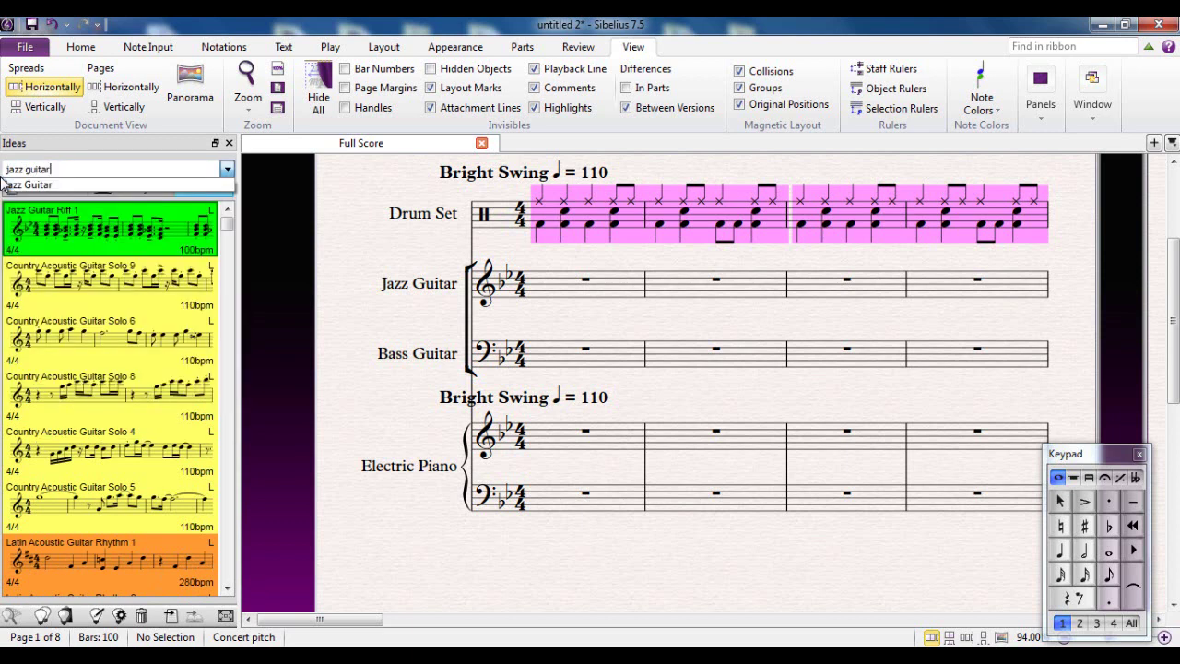
text(ar)
key(Return)
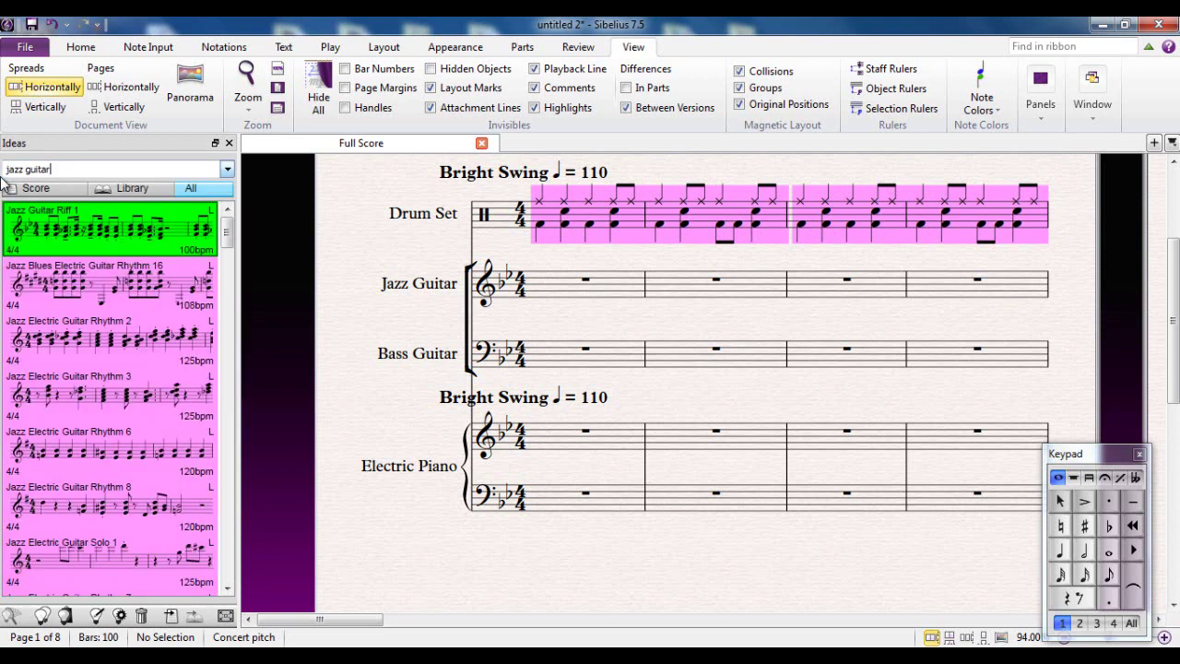
mouse_move(227, 232)
mouse_down()
mouse_move(224, 323)
mouse_move(226, 226)
mouse_up()
click(111, 229)
Step: Add 'melodic 4/4' to the Ideas search and apply the Melodious suggestion
click(60, 167)
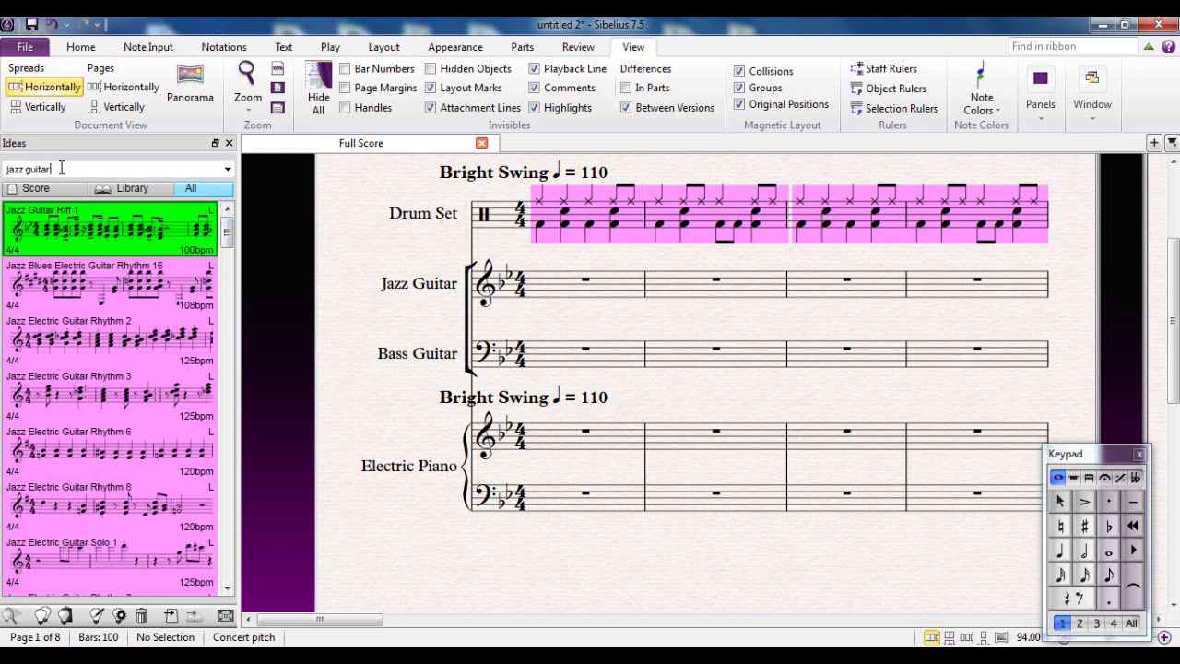
text(mel)
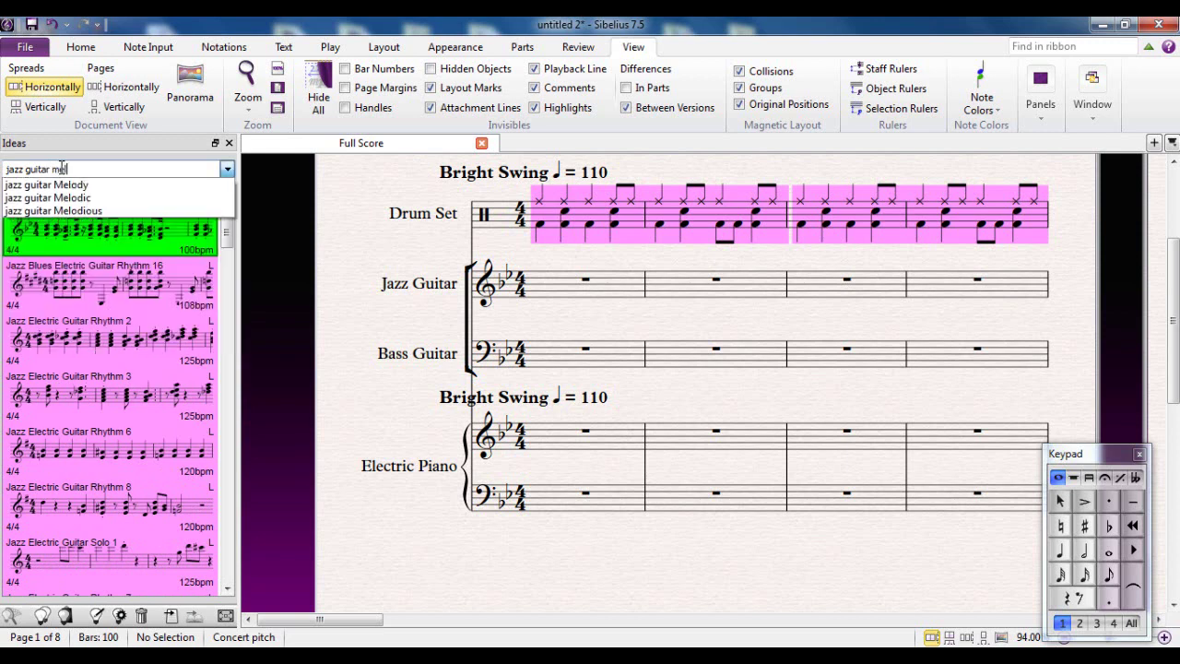
text(odic)
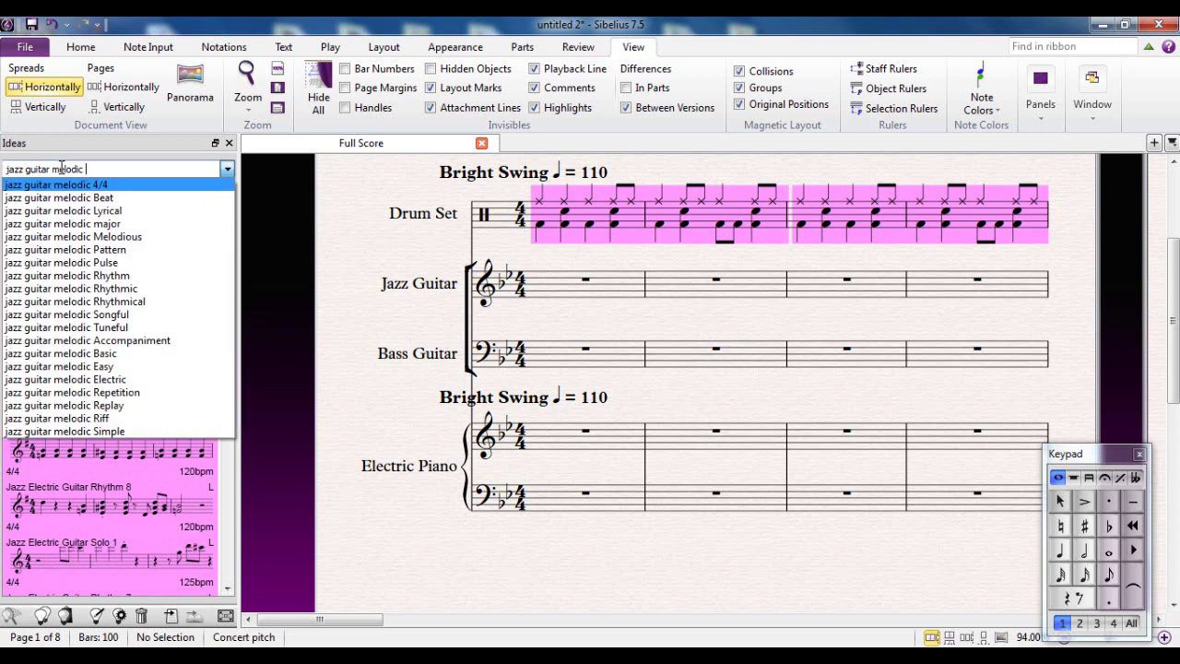
text( 4/4)
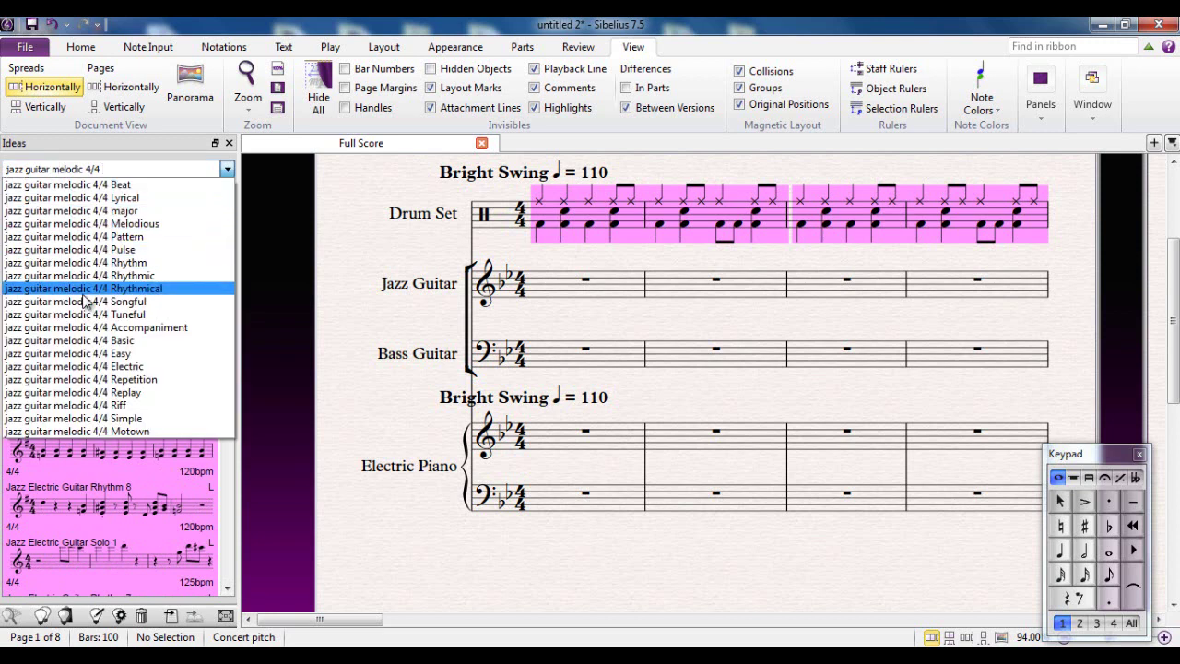
click(87, 226)
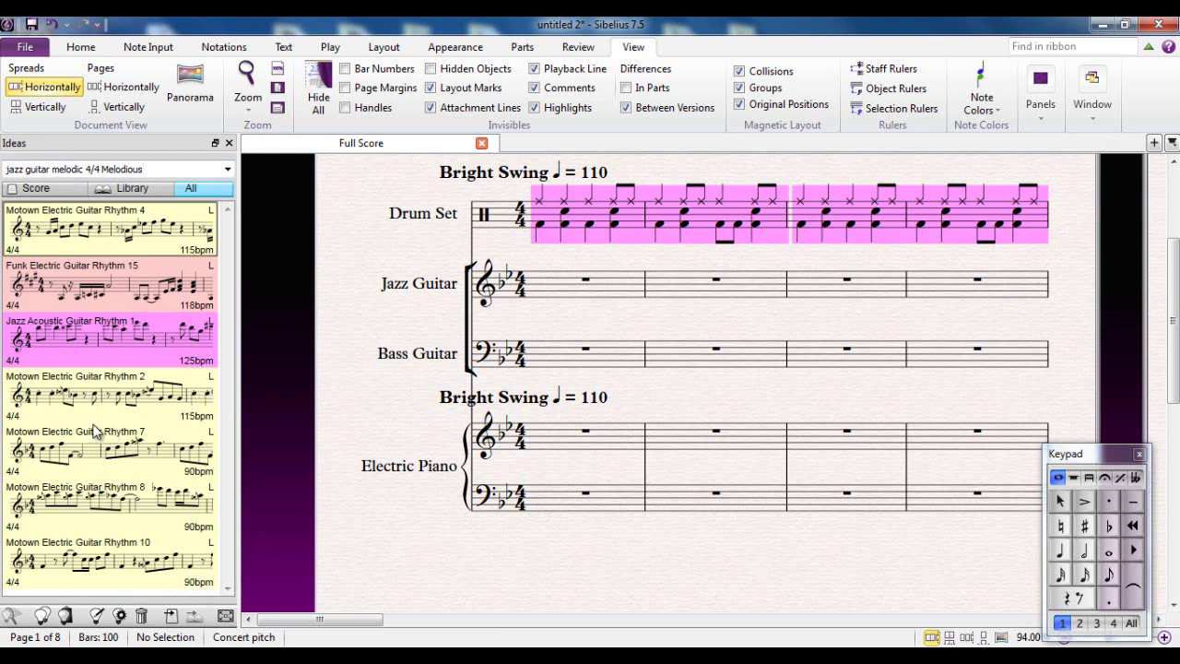
Step: Select the Jazz Acoustic Guitar Rhythm 1 idea and view its info card
click(60, 345)
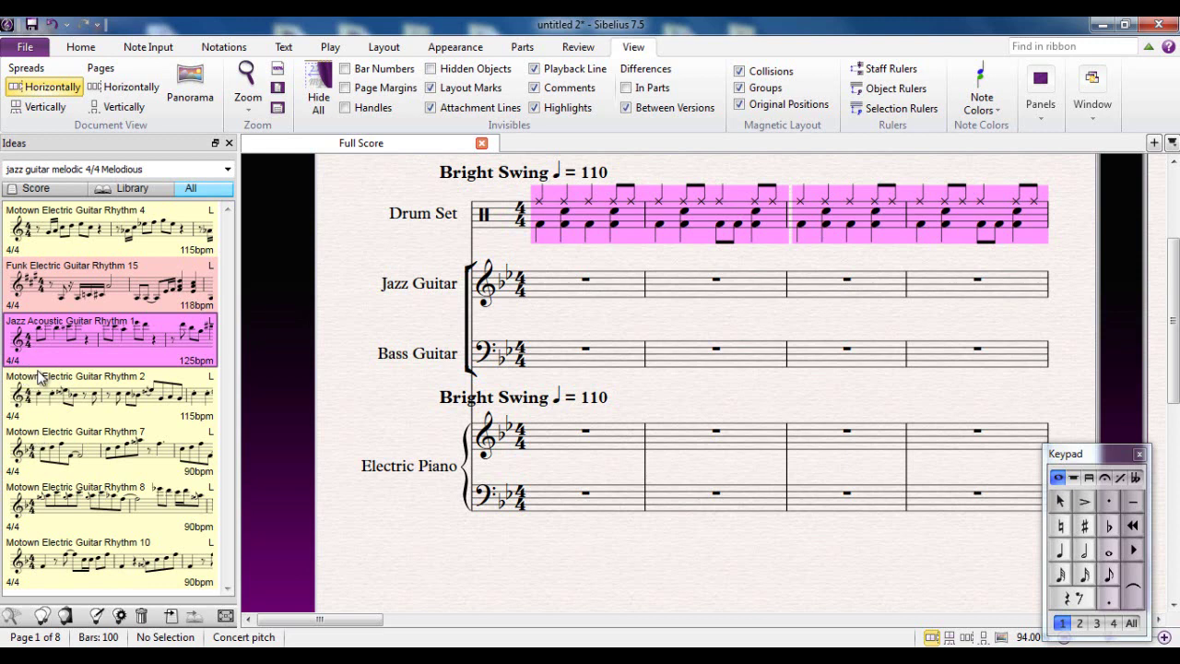
mouse_move(29, 349)
Step: Paste Jazz Acoustic Guitar Rhythm 1 into Jazz Guitar bar 1 onward, then deselect
click(547, 294)
click(75, 621)
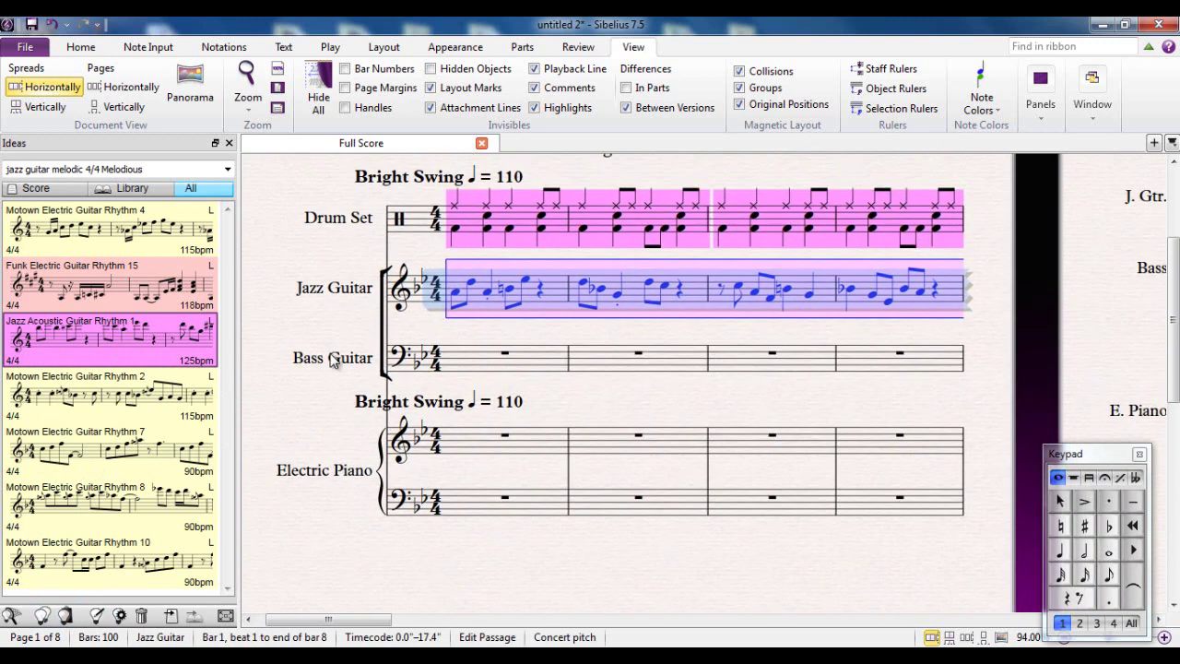
click(288, 230)
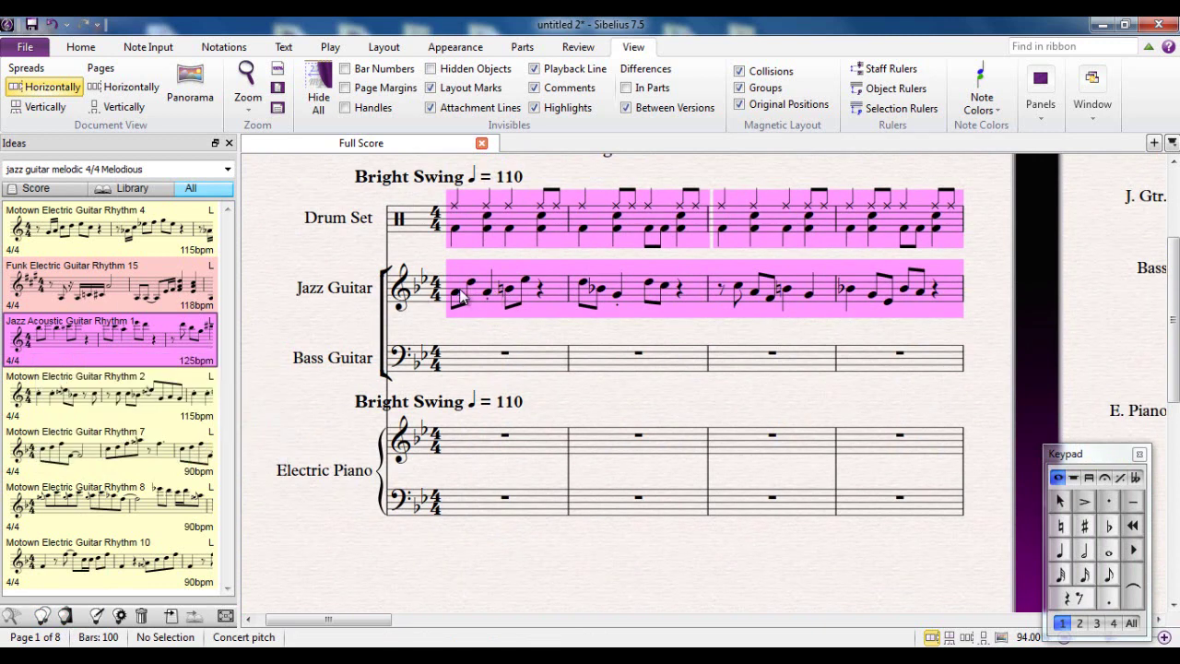
drag(322, 315, 315, 328)
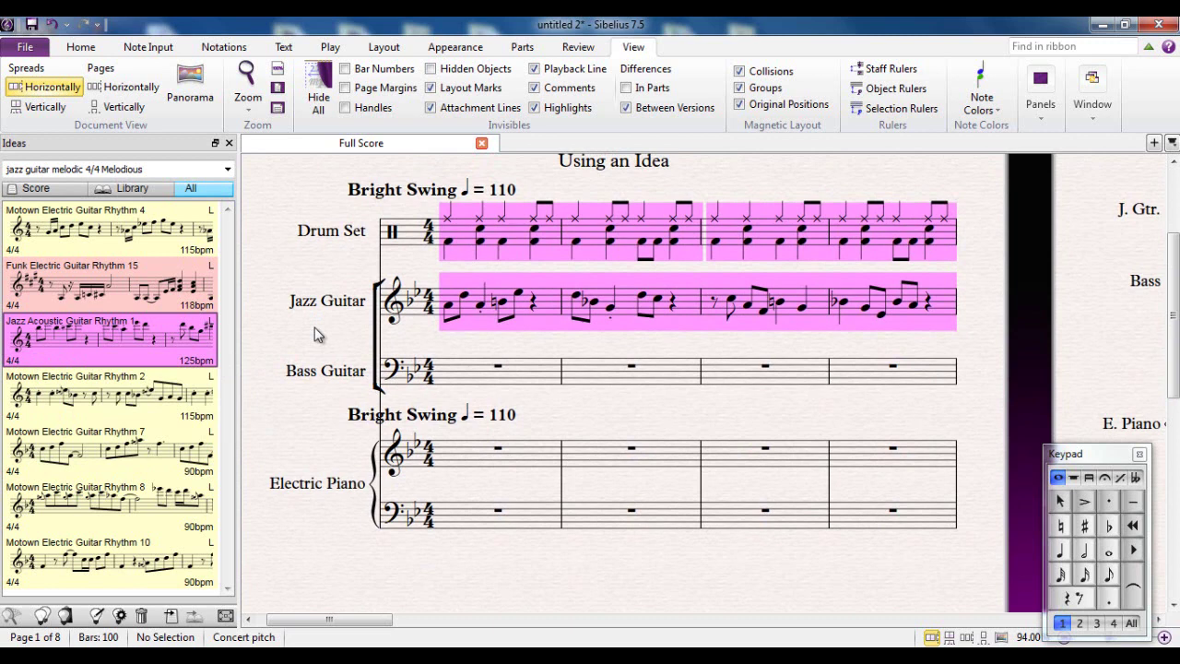
key(space)
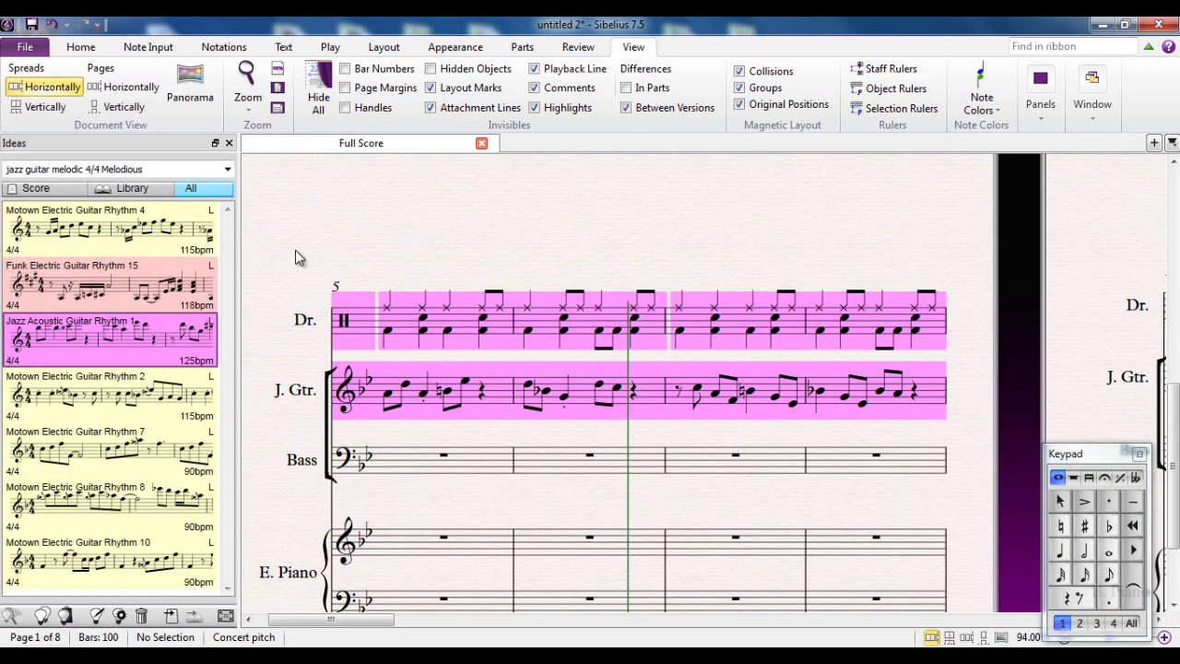
drag(295, 250, 323, 245)
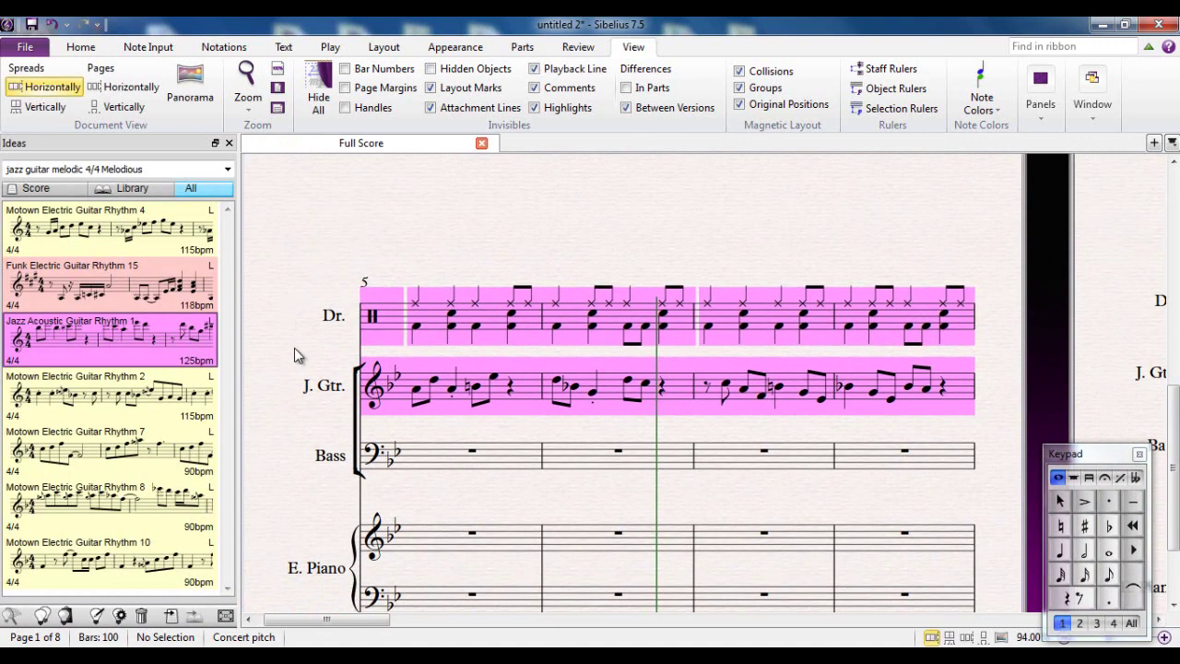
drag(282, 377, 282, 340)
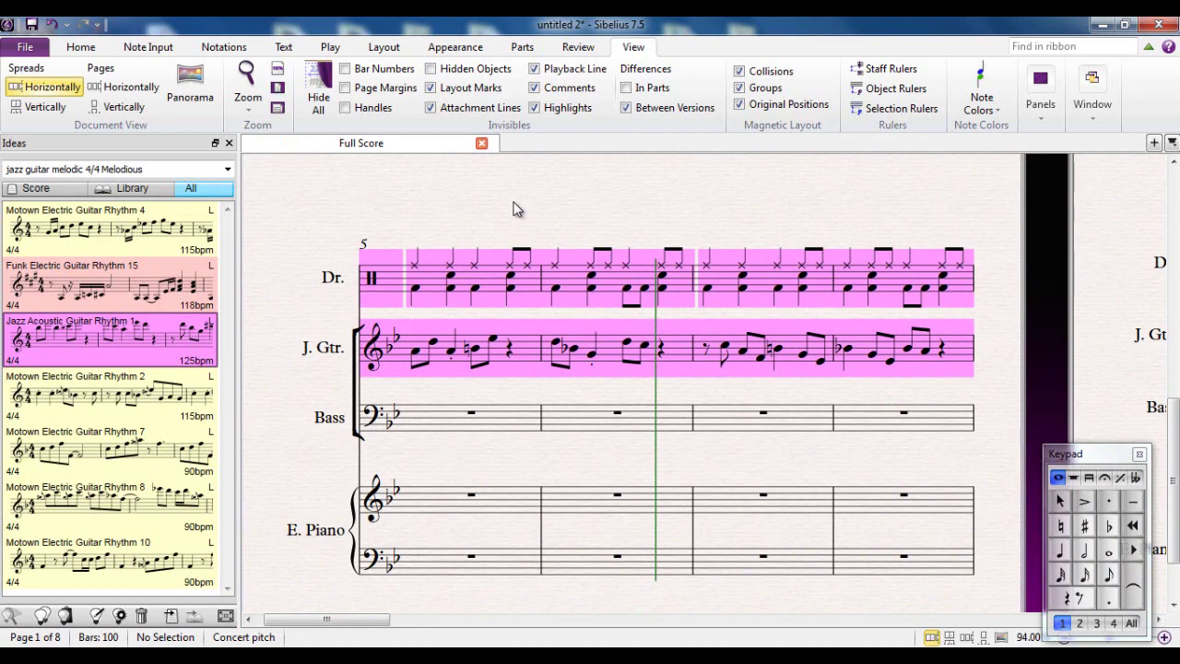
scroll(508, 216, up, 5)
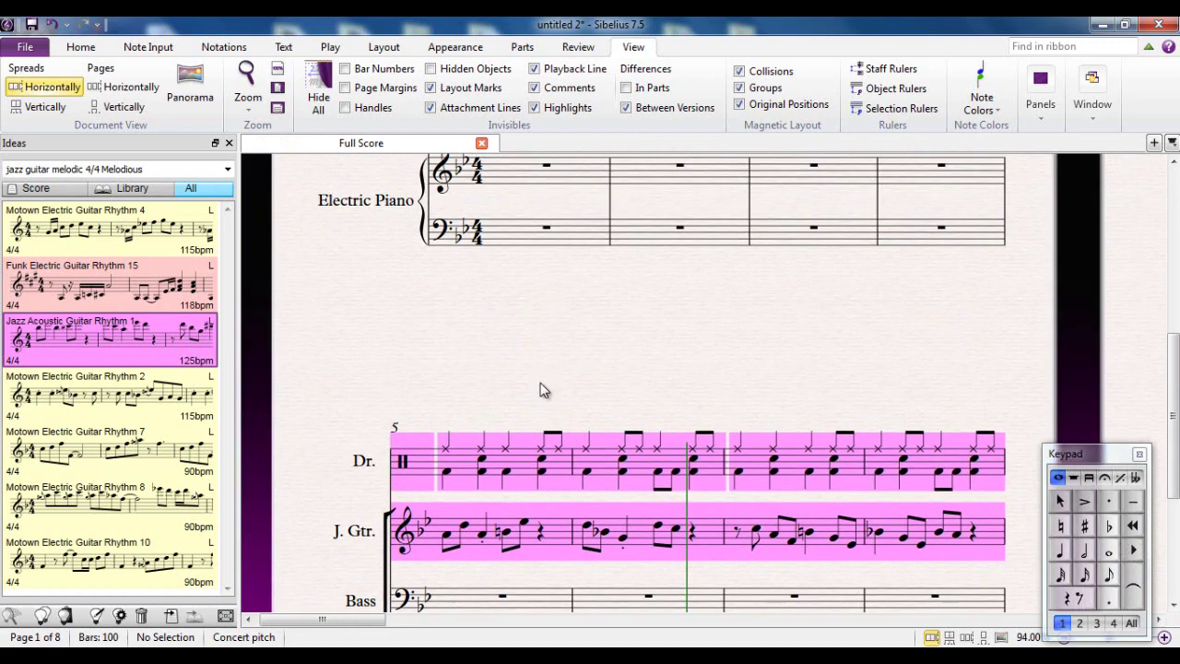
scroll(344, 334, up, 2)
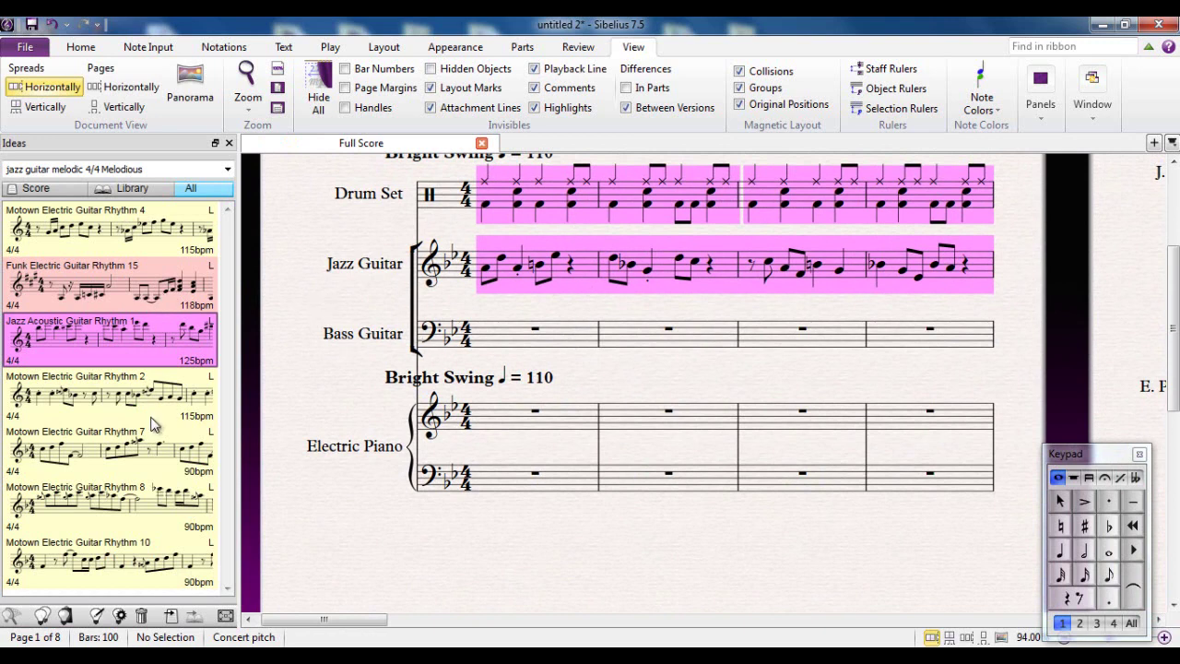
mouse_move(229, 327)
scroll(599, 378, up, 1)
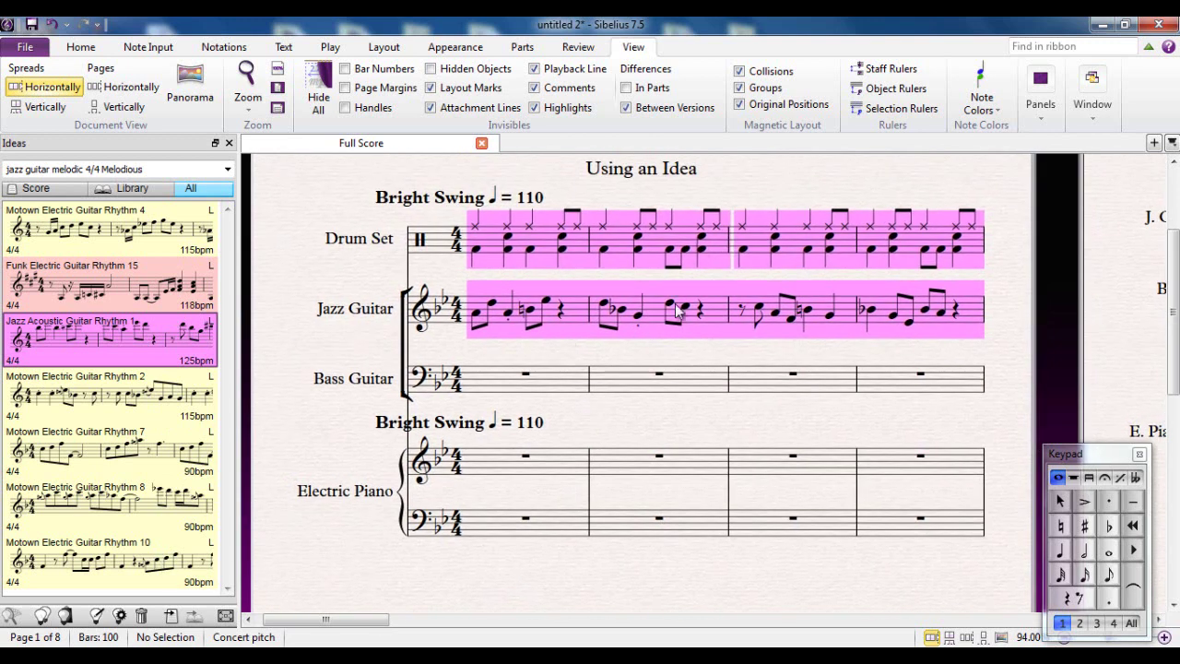
click(496, 391)
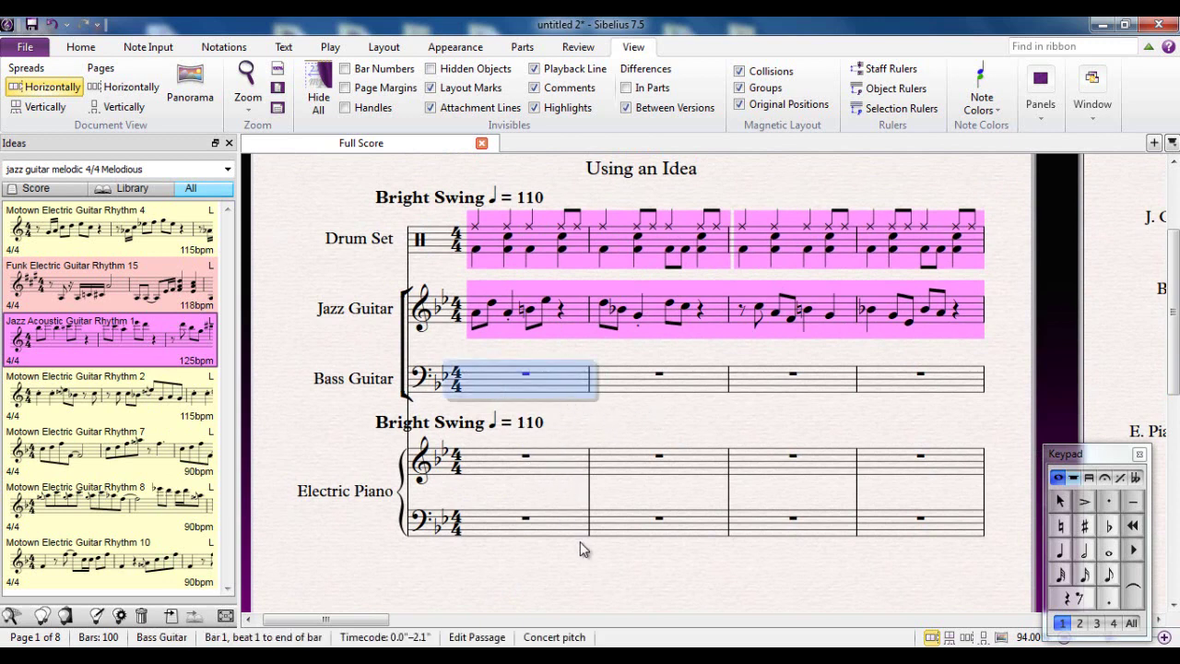
click(668, 559)
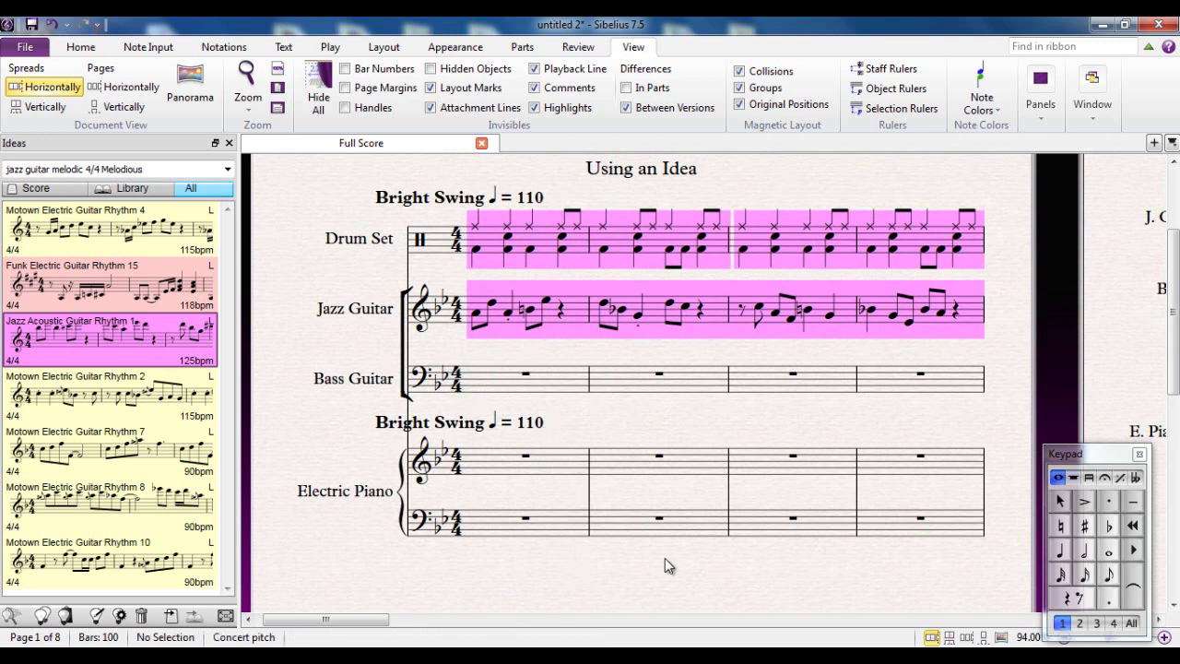
drag(687, 576, 628, 569)
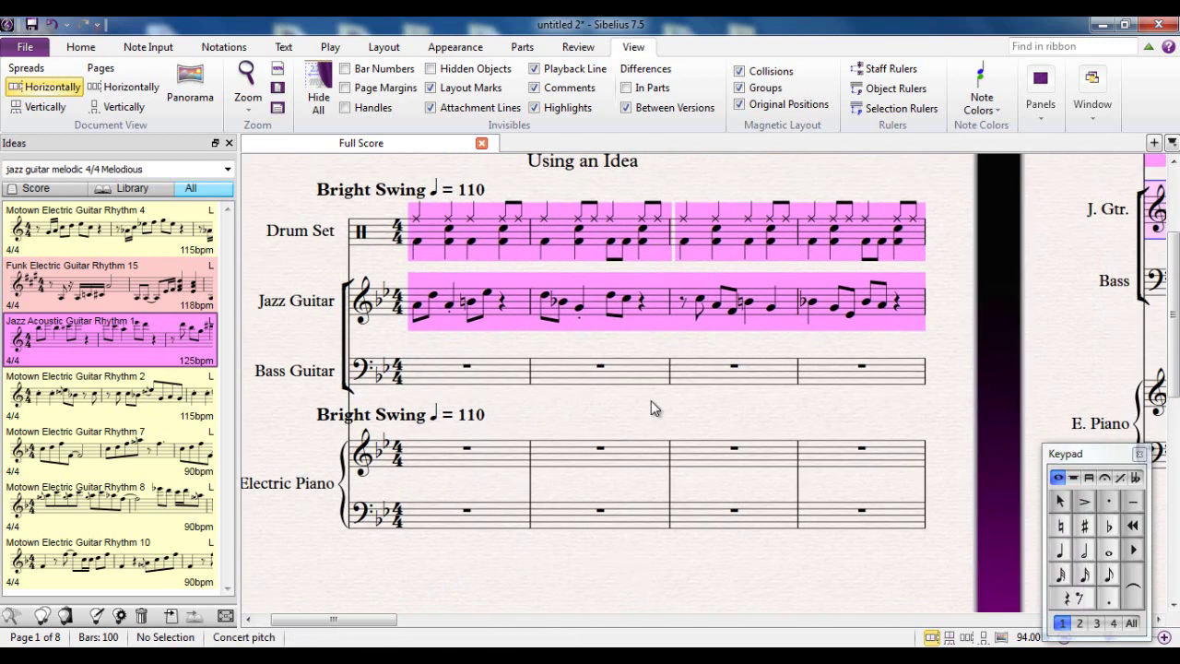
drag(647, 414, 648, 431)
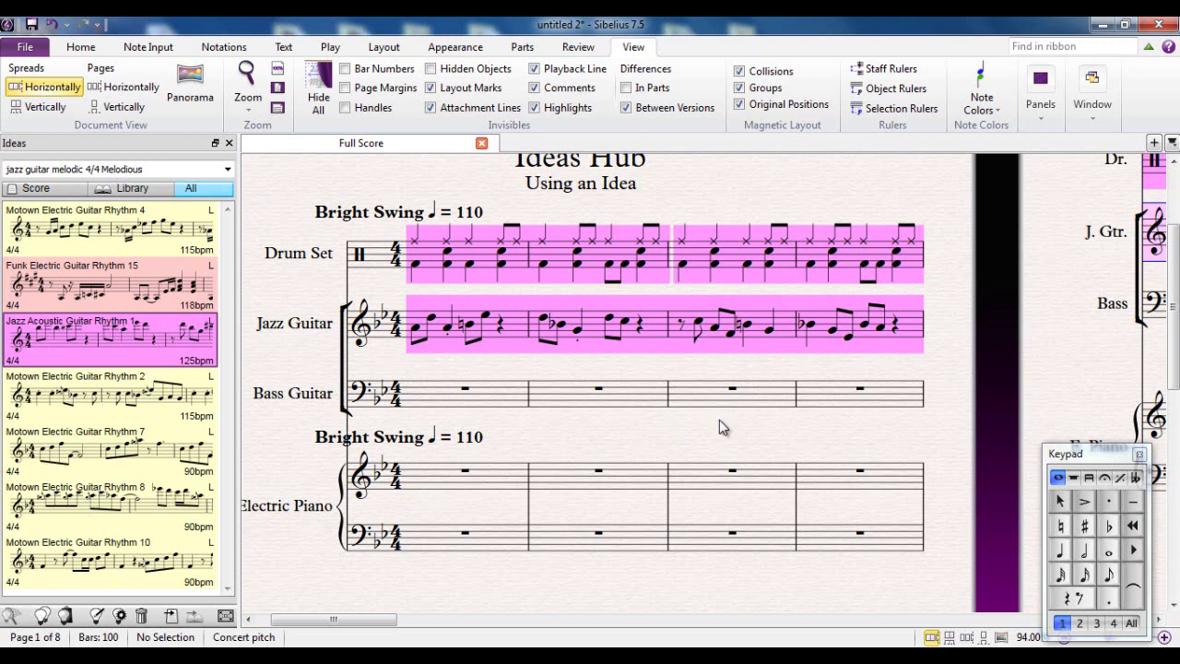
scroll(725, 429, up, 2)
drag(759, 197, 788, 208)
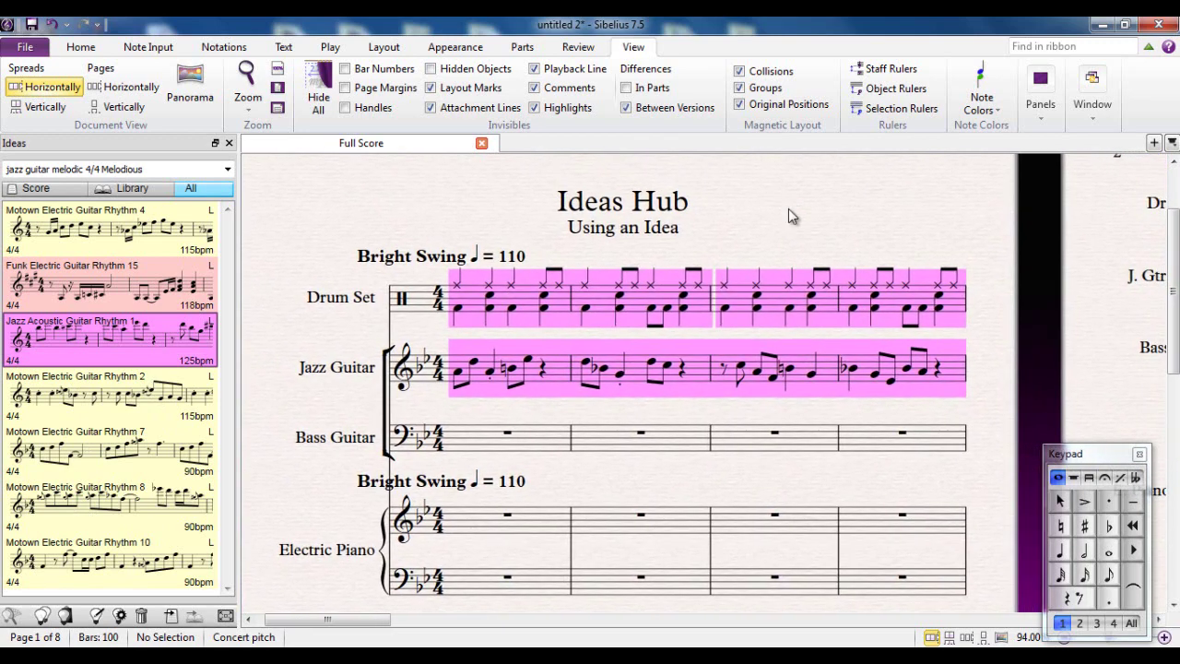